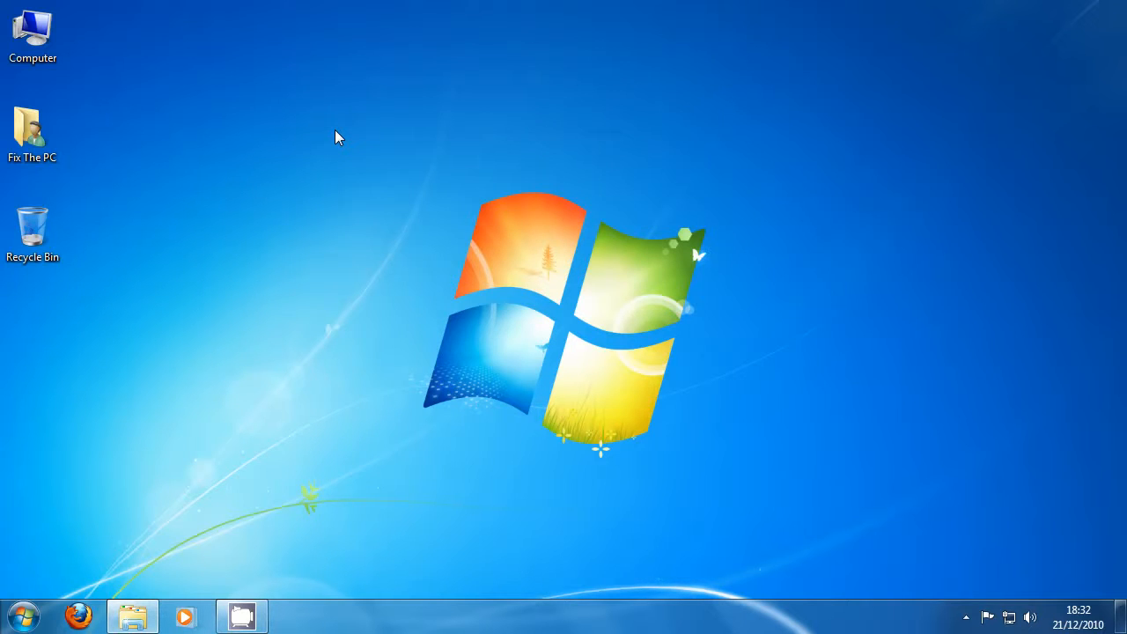
Launch PC Decrapifier.exe from the Utilities folder to view its welcome page, and cancel the wizard.
{"action": "left_click", "coordinate": [131, 616]}
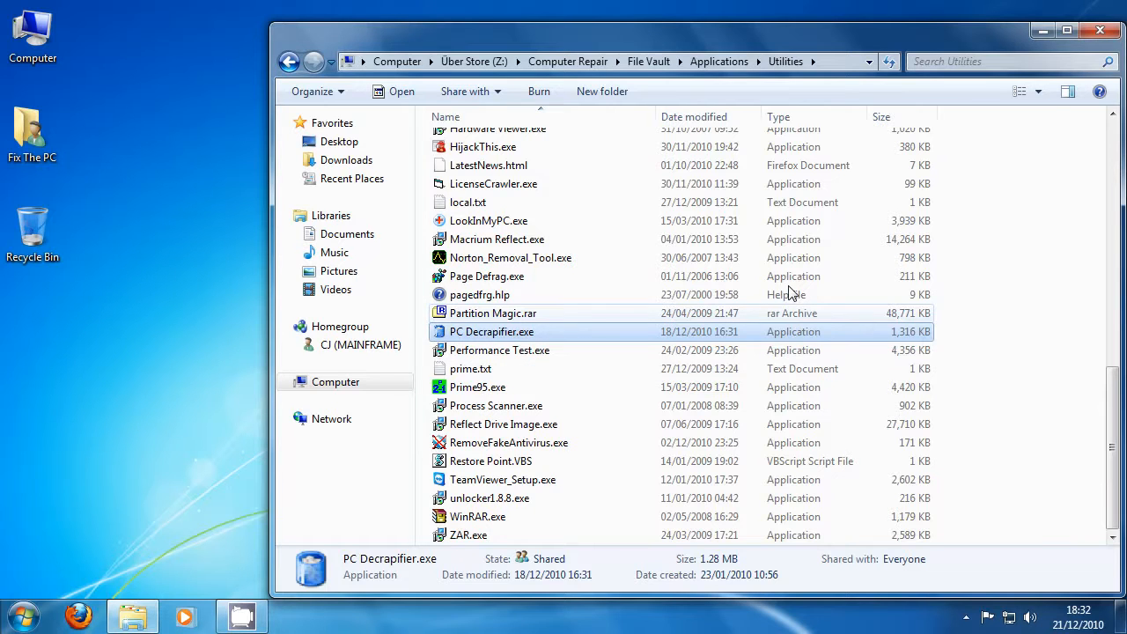
{"action": "key", "text": "Return"}
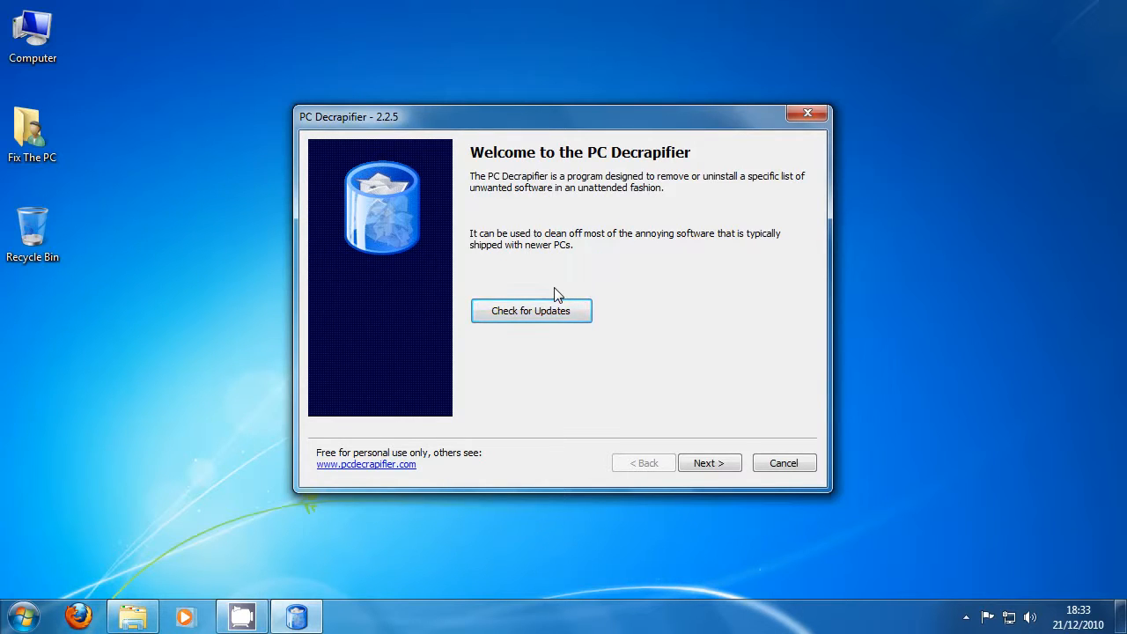
{"action": "left_click", "coordinate": [776, 464]}
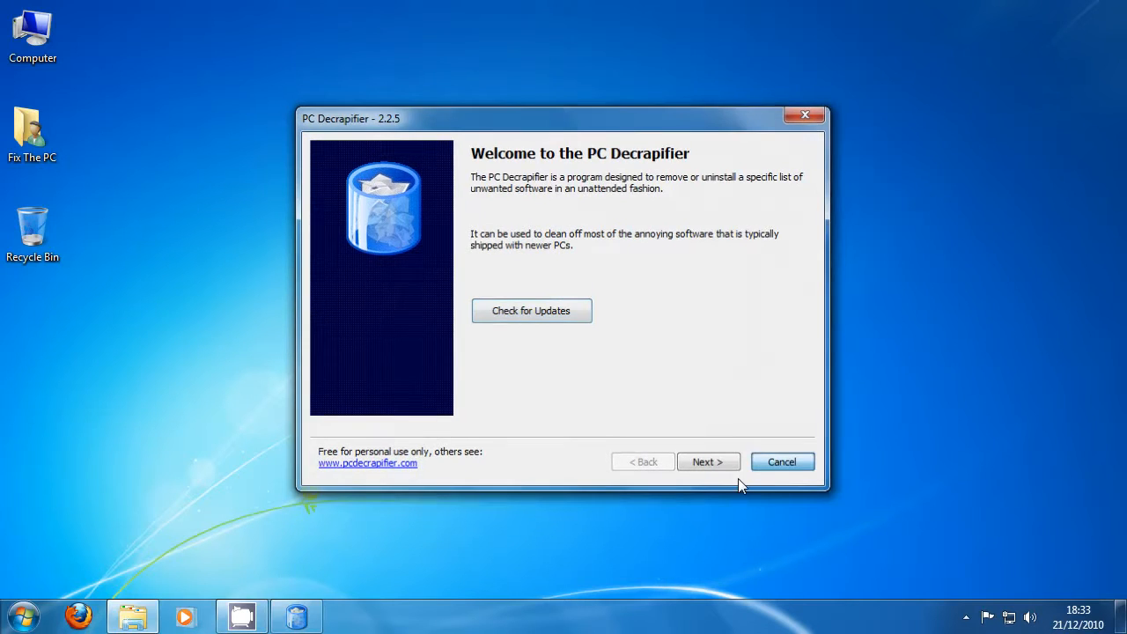
Open the Control Panel and change its view to Large icons.
{"action": "left_click", "coordinate": [18, 623]}
{"action": "left_click", "coordinate": [323, 422]}
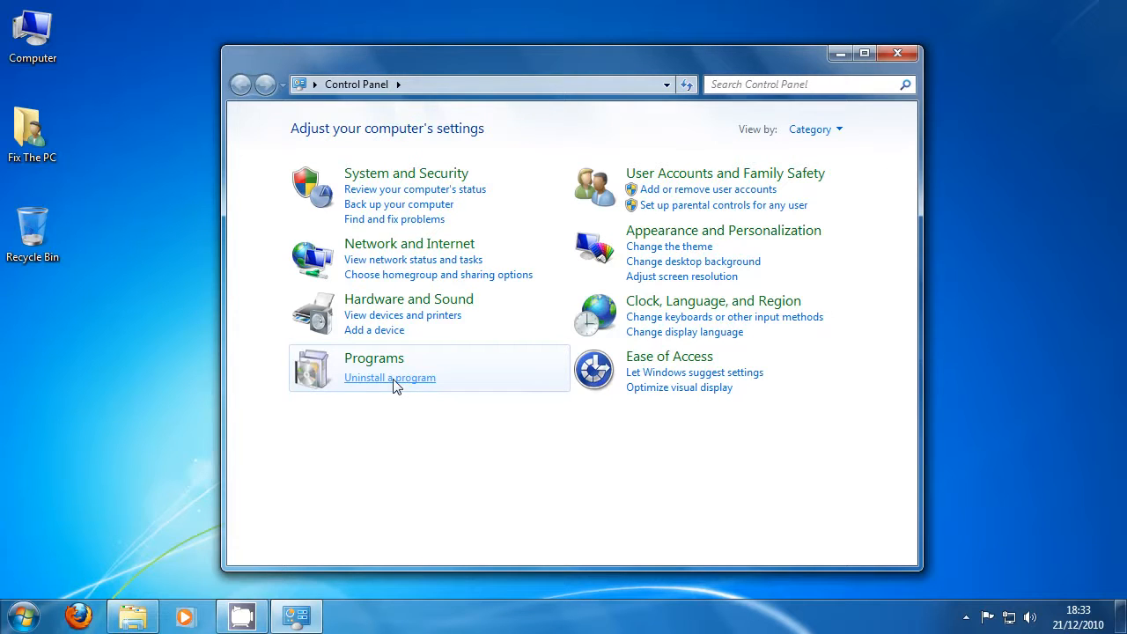
{"action": "left_click", "coordinate": [19, 614]}
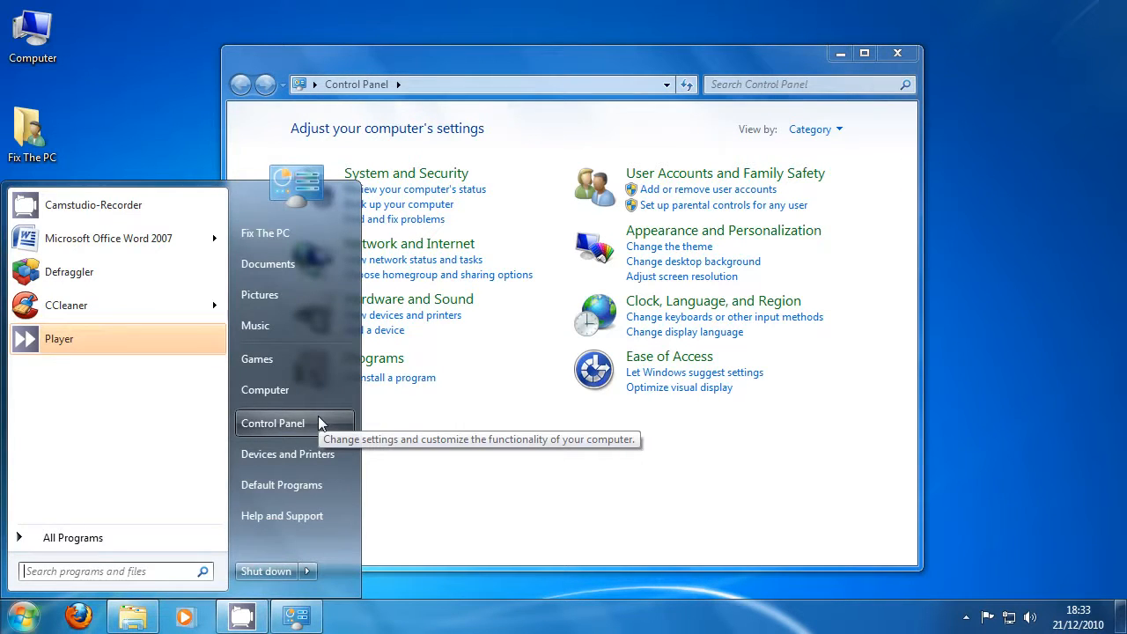
{"action": "left_click", "coordinate": [487, 422]}
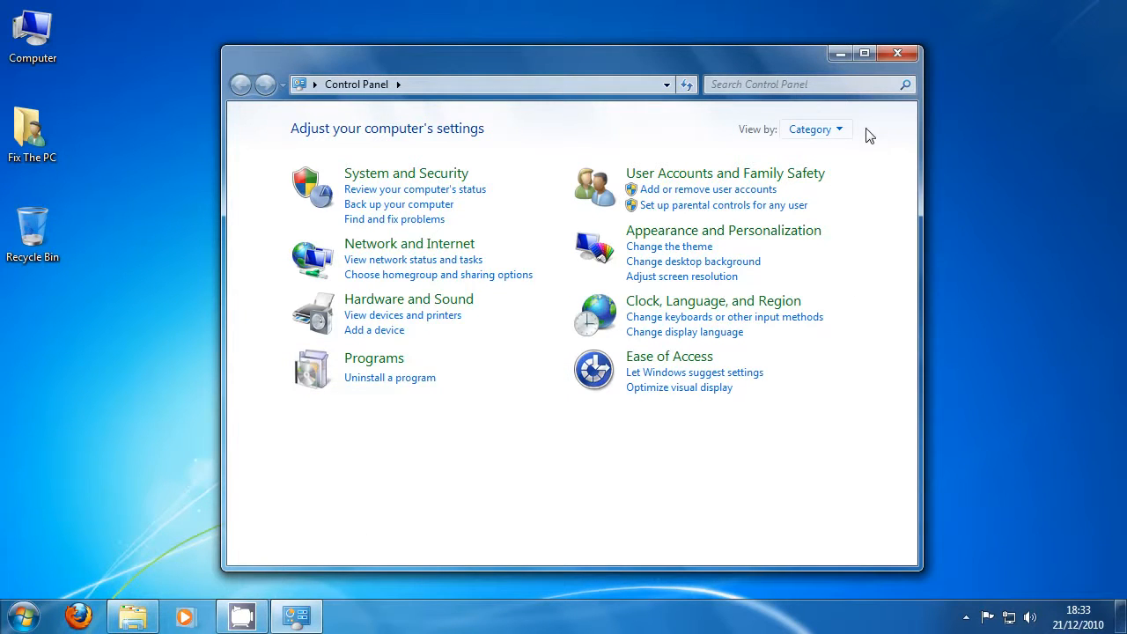
{"action": "left_click", "coordinate": [815, 129]}
{"action": "left_click", "coordinate": [838, 180]}
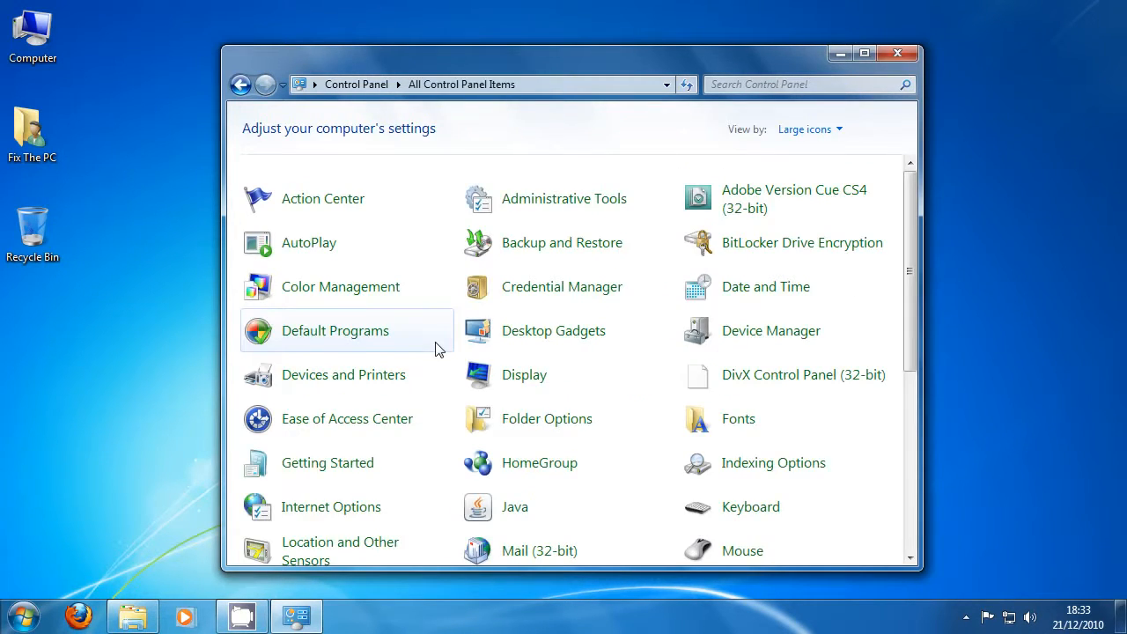
Find and open Programs and Features among all the Control Panel items.
{"action": "scroll", "coordinate": [523, 324], "scroll_direction": "down", "scroll_amount": 2}
{"action": "scroll", "coordinate": [523, 348], "scroll_direction": "down", "scroll_amount": 2}
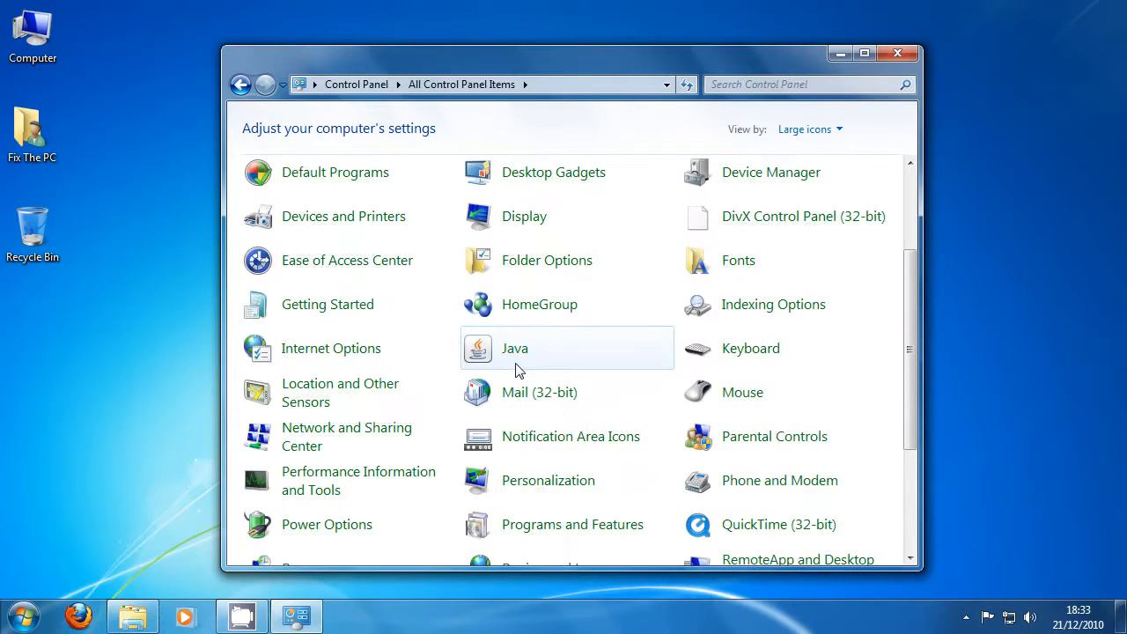
{"action": "scroll", "coordinate": [546, 357], "scroll_direction": "down", "scroll_amount": 1}
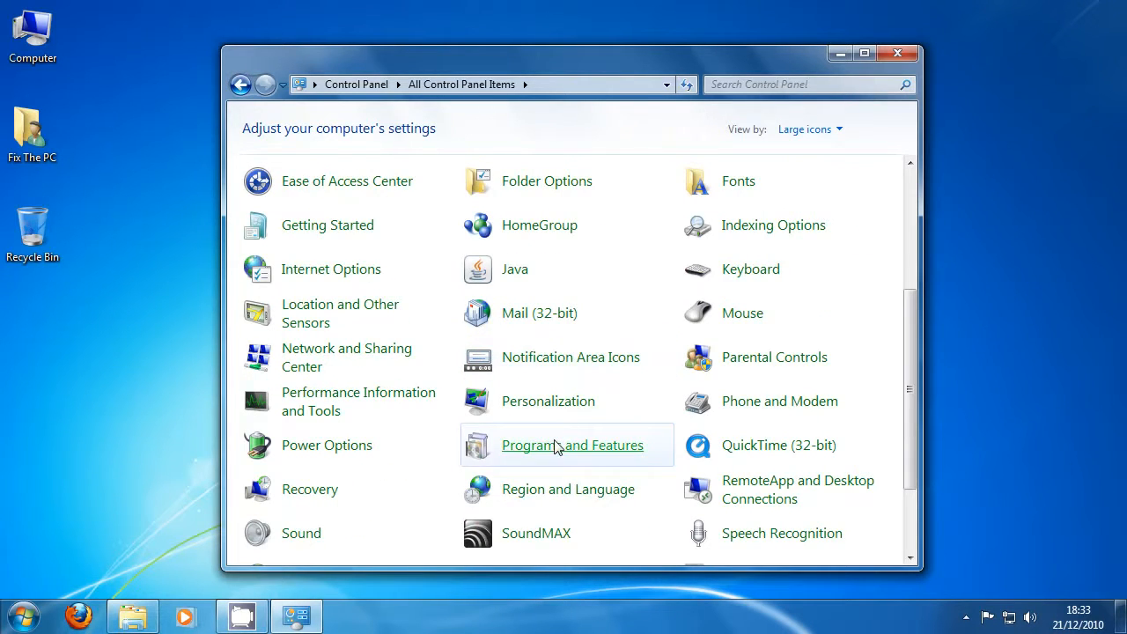
{"action": "scroll", "coordinate": [365, 340], "scroll_direction": "up", "scroll_amount": 1}
{"action": "scroll", "coordinate": [364, 340], "scroll_direction": "up", "scroll_amount": 2}
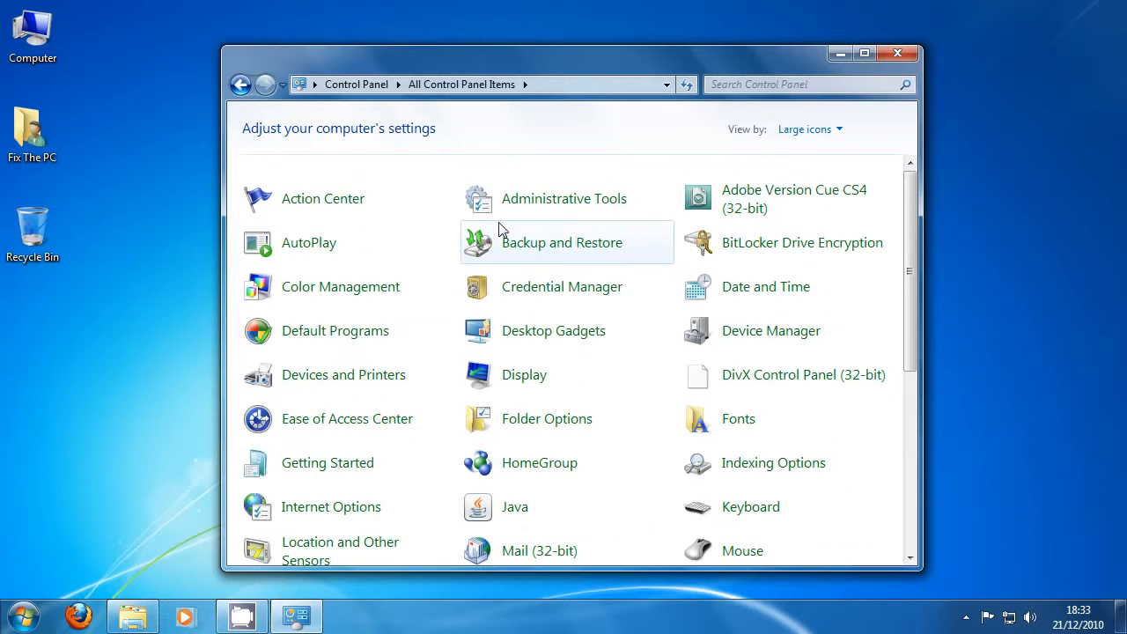
{"action": "scroll", "coordinate": [526, 298], "scroll_direction": "down", "scroll_amount": 1}
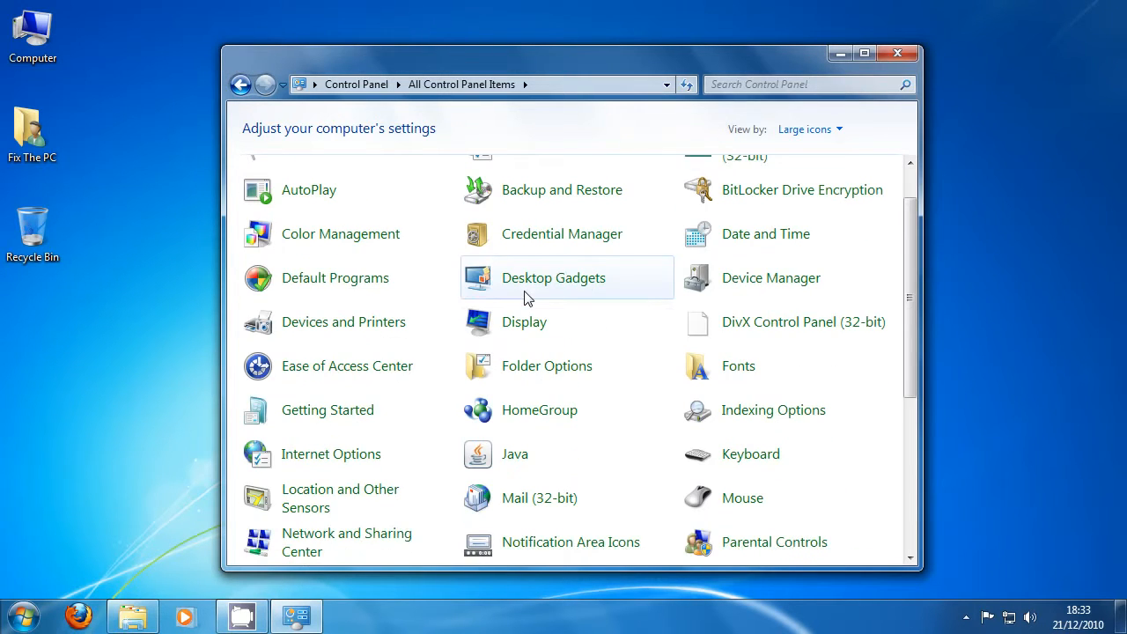
{"action": "scroll", "coordinate": [526, 297], "scroll_direction": "down", "scroll_amount": 3}
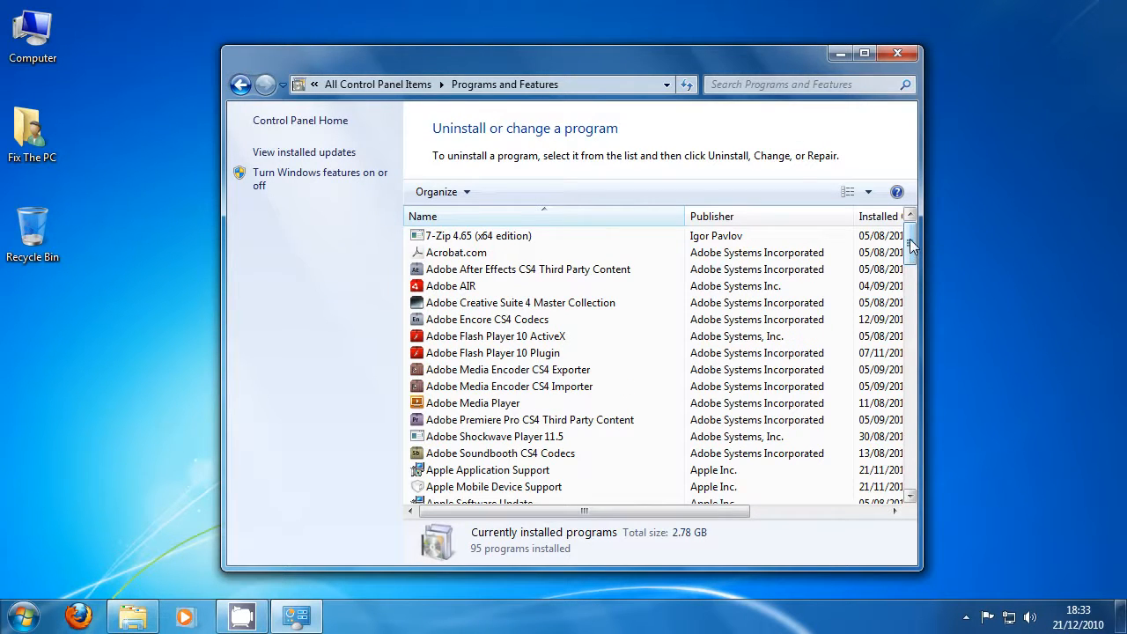
Review the installed programs, including Messenger Plus! Live and the two Java(TM) 6 updates, and close the window.
{"action": "left_click_drag", "start_coordinate": [913, 239], "coordinate": [917, 362]}
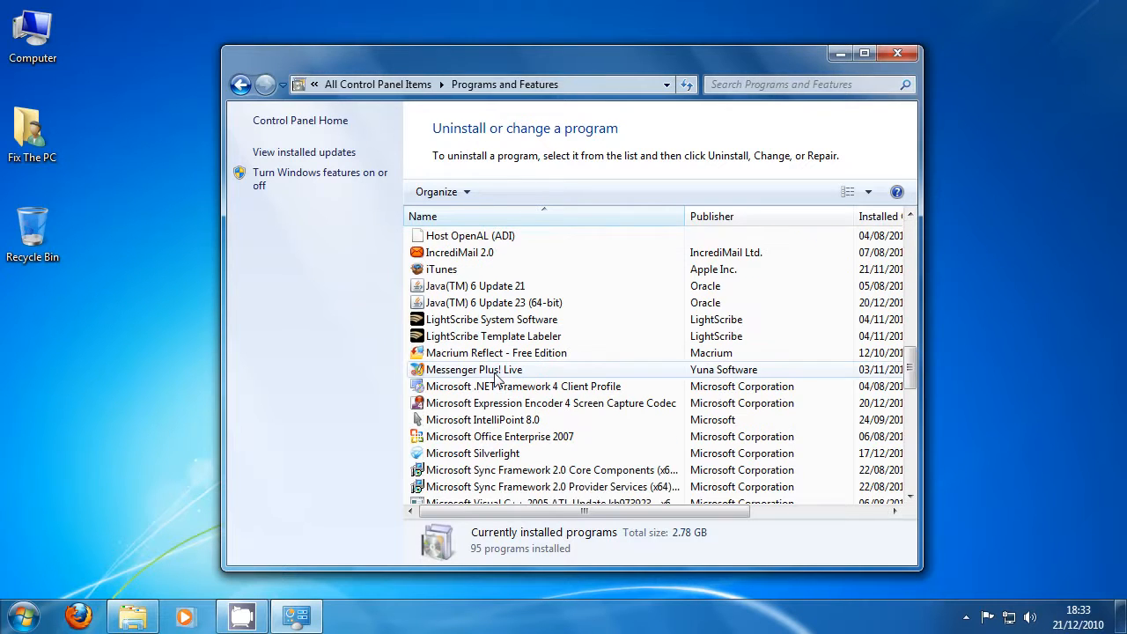
{"action": "left_click", "coordinate": [495, 372]}
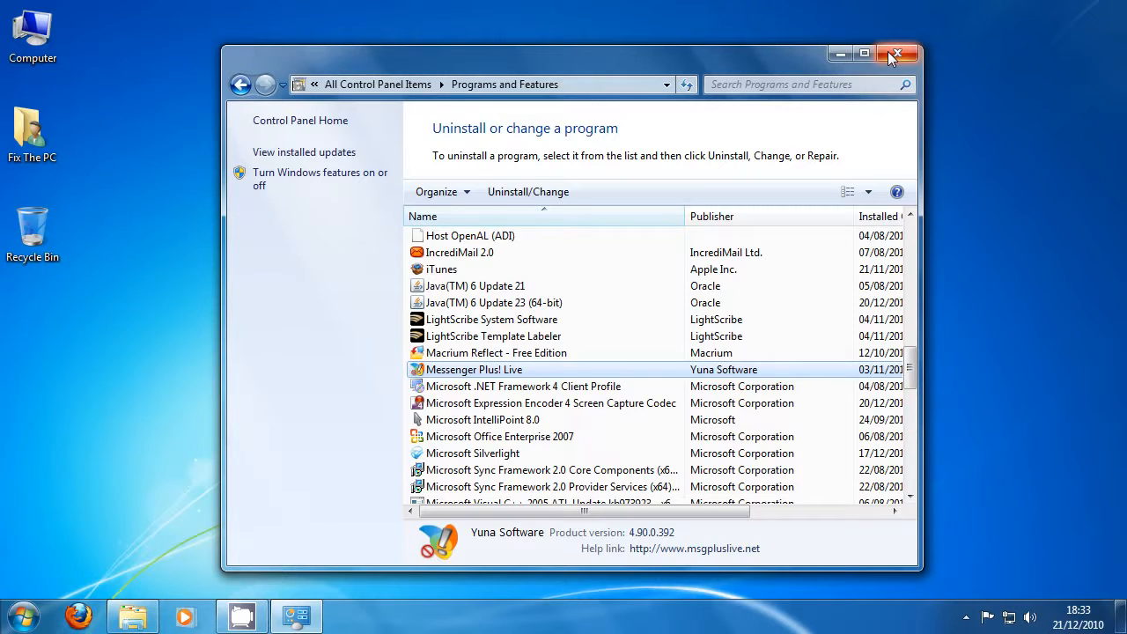
{"action": "left_click", "coordinate": [573, 286]}
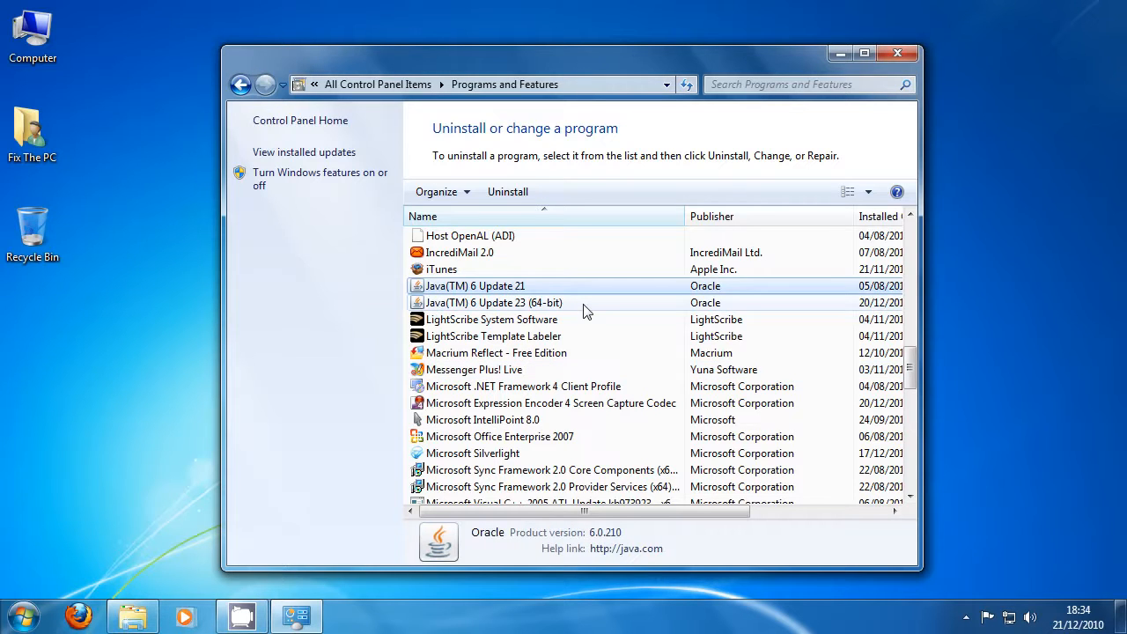
{"action": "left_click", "coordinate": [584, 304]}
{"action": "scroll", "coordinate": [588, 326], "scroll_direction": "down", "scroll_amount": 2}
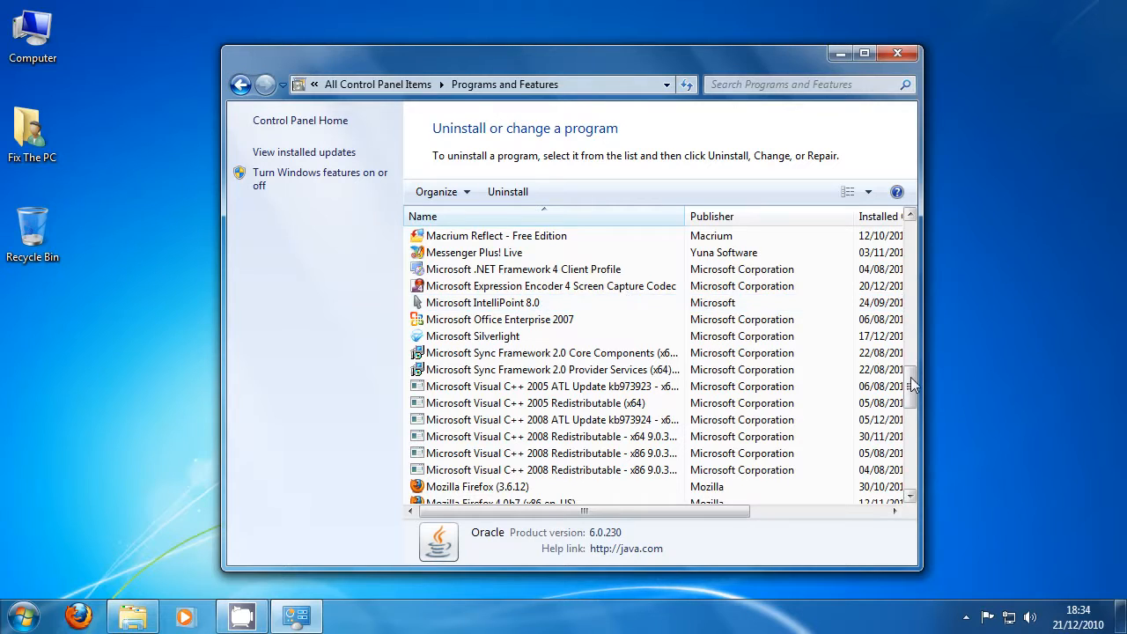
{"action": "left_click_drag", "start_coordinate": [912, 384], "coordinate": [914, 439]}
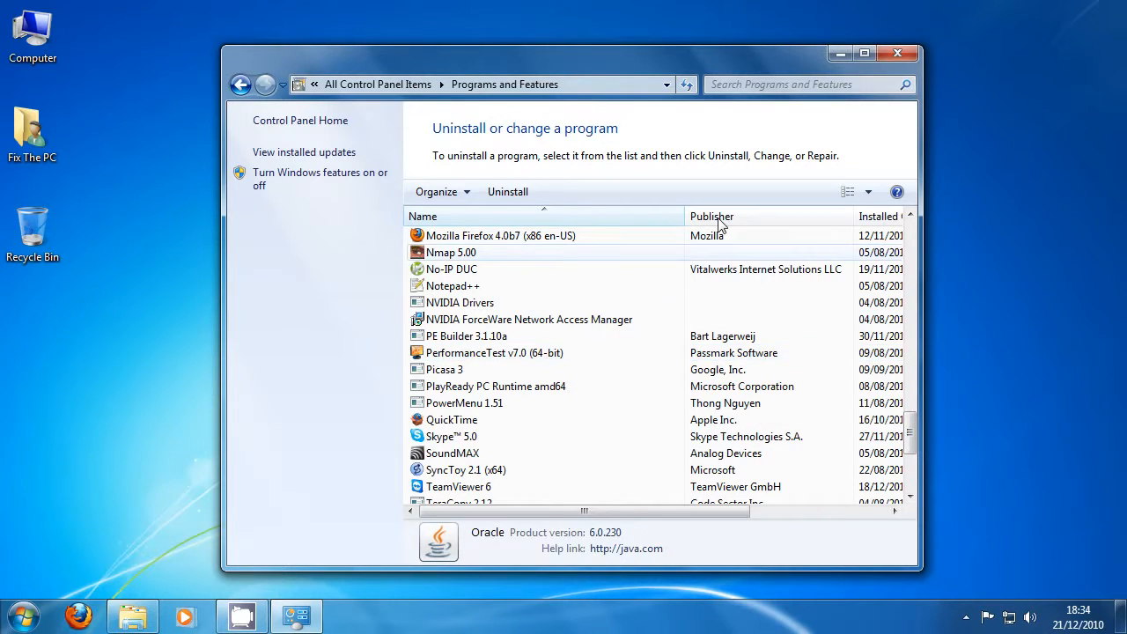
{"action": "left_click", "coordinate": [897, 54]}
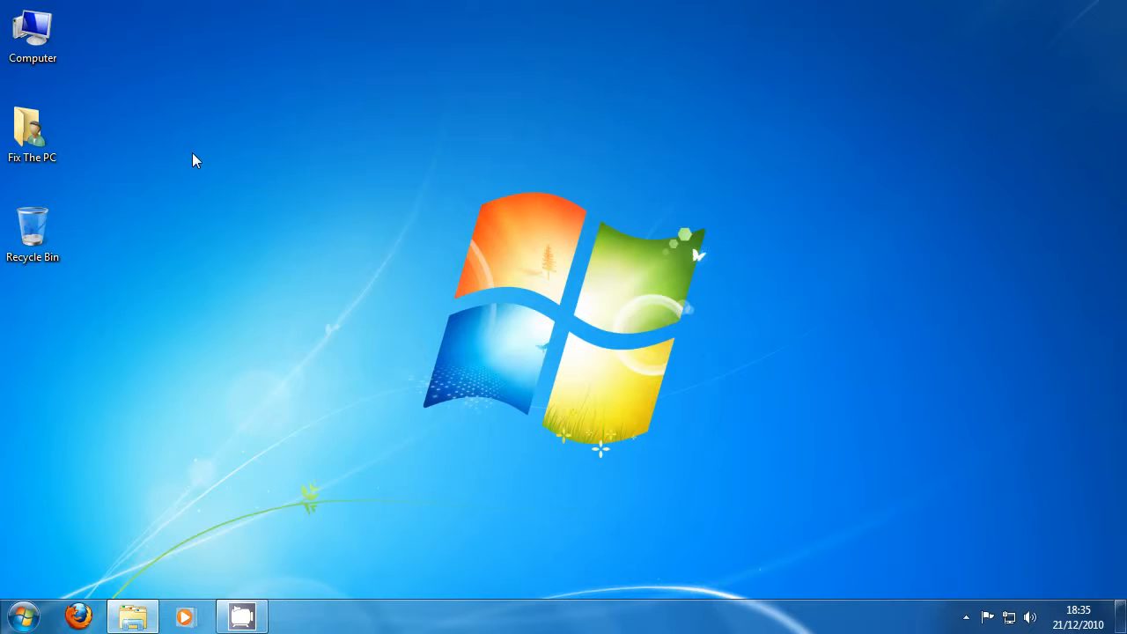
Open the computer's advanced system settings, close the System window behind them, and show the Advanced page of Performance Options.
{"action": "right_click", "coordinate": [47, 56]}
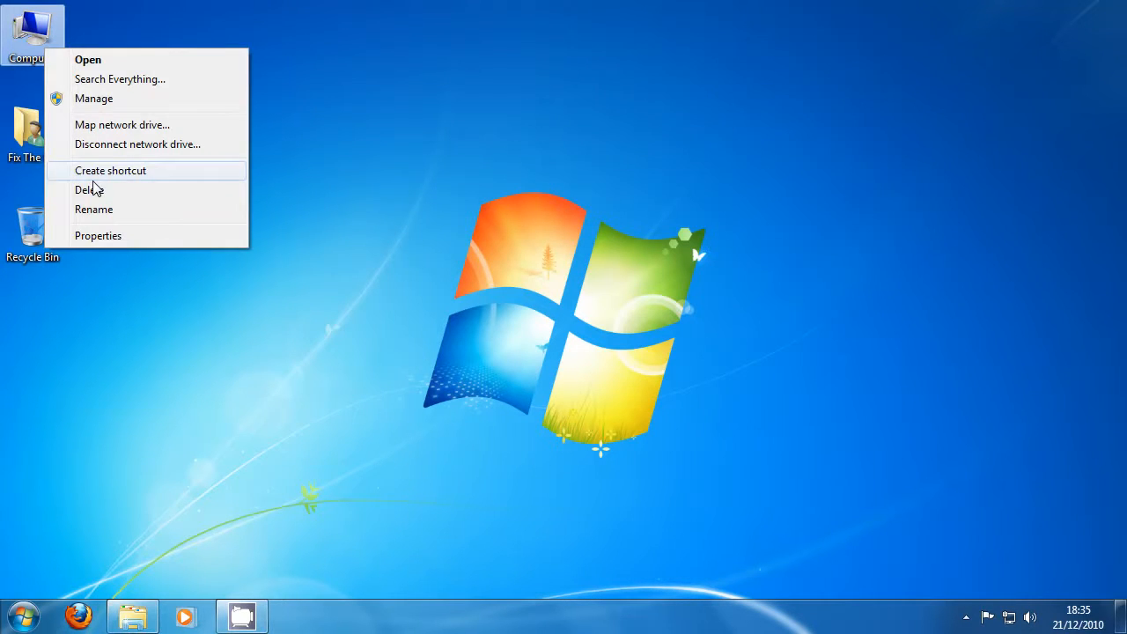
{"action": "left_click", "coordinate": [129, 238]}
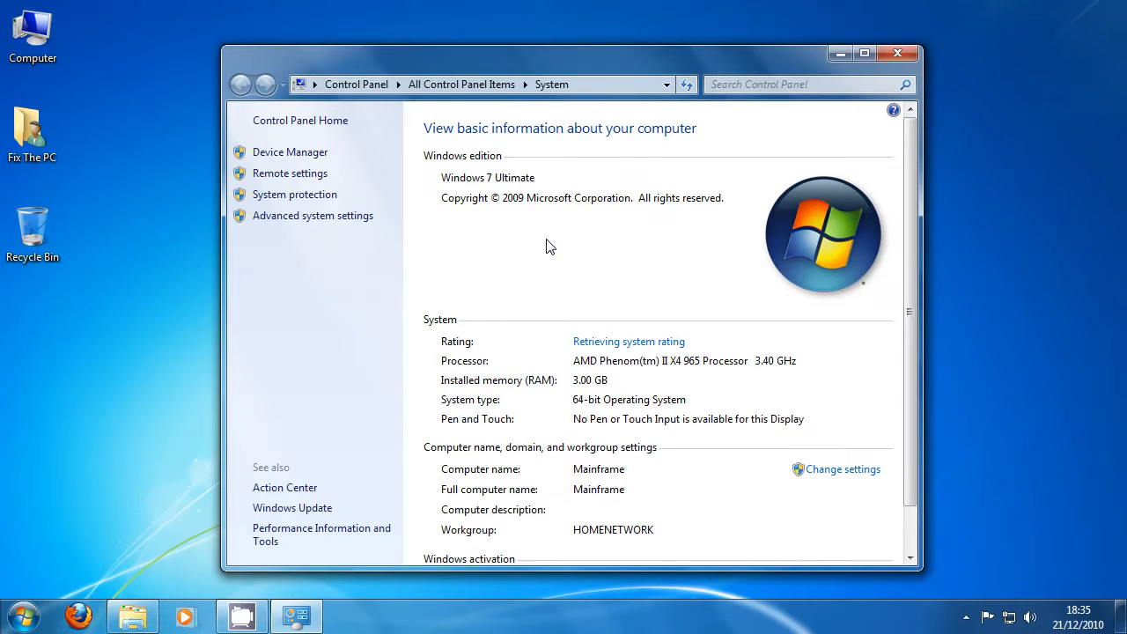
{"action": "left_click", "coordinate": [368, 216]}
{"action": "left_click_drag", "start_coordinate": [186, 35], "coordinate": [579, 104]}
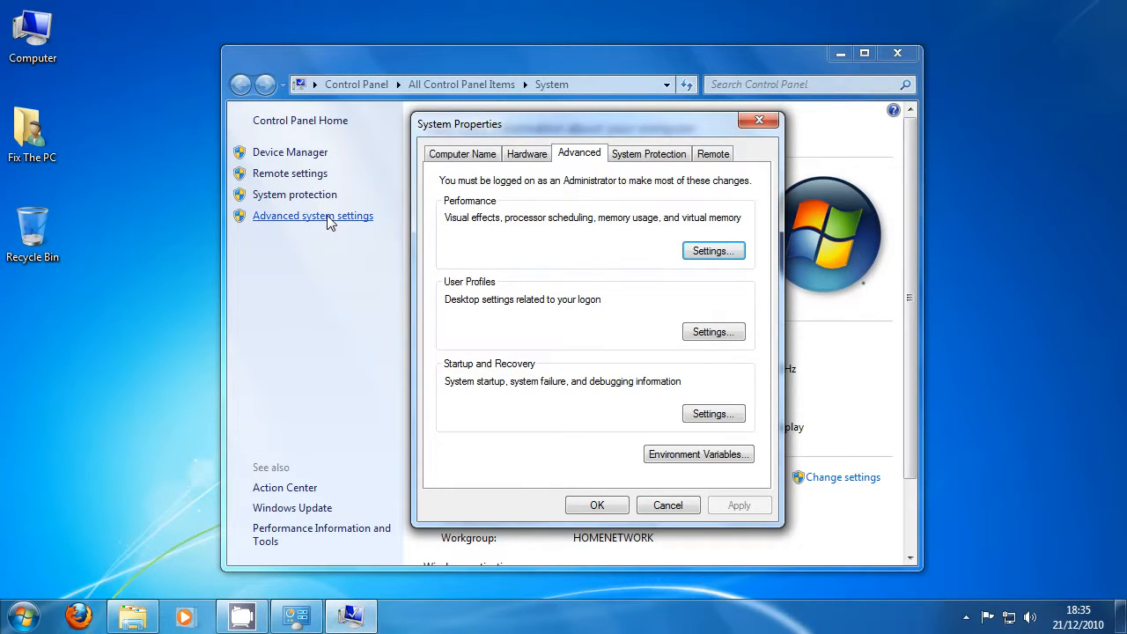
{"action": "left_click", "coordinate": [897, 54]}
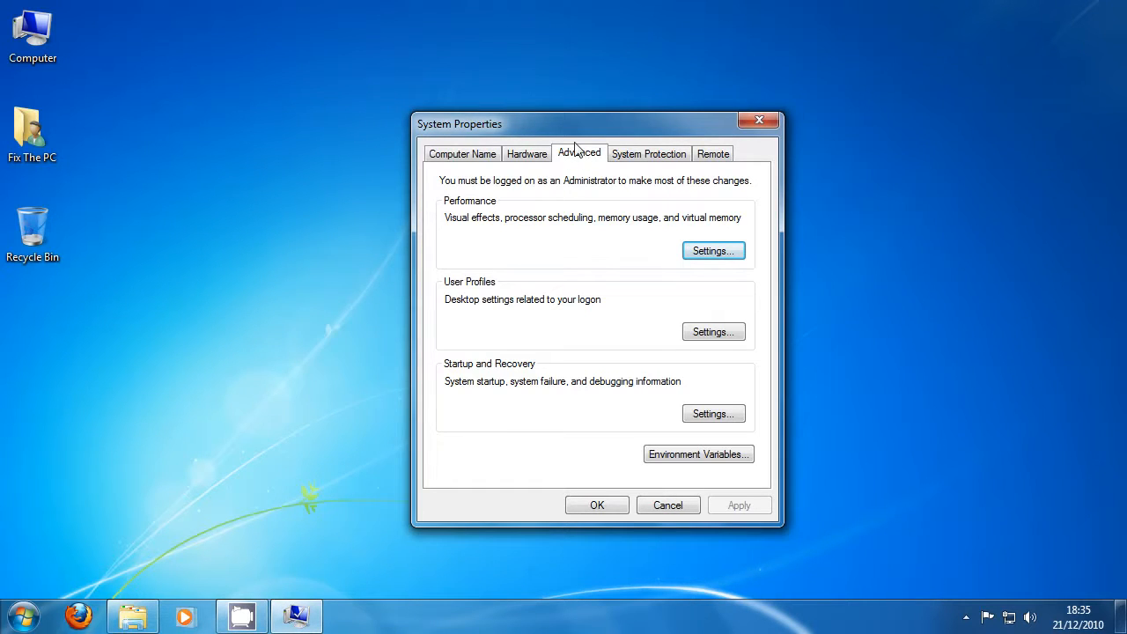
{"action": "left_click", "coordinate": [715, 253]}
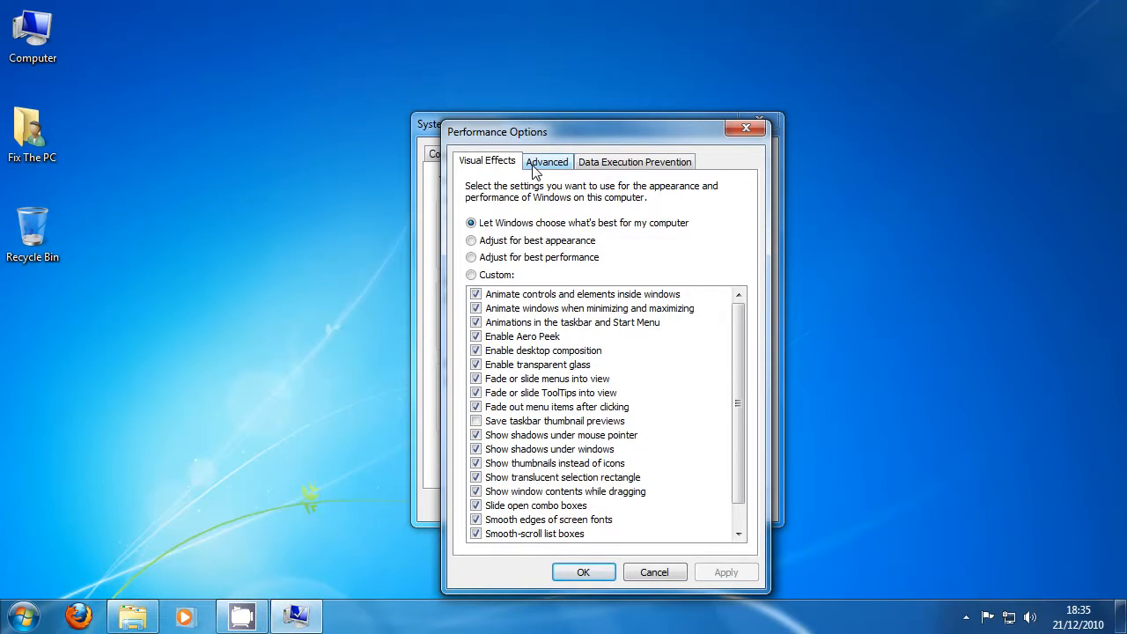
{"action": "left_click", "coordinate": [533, 167]}
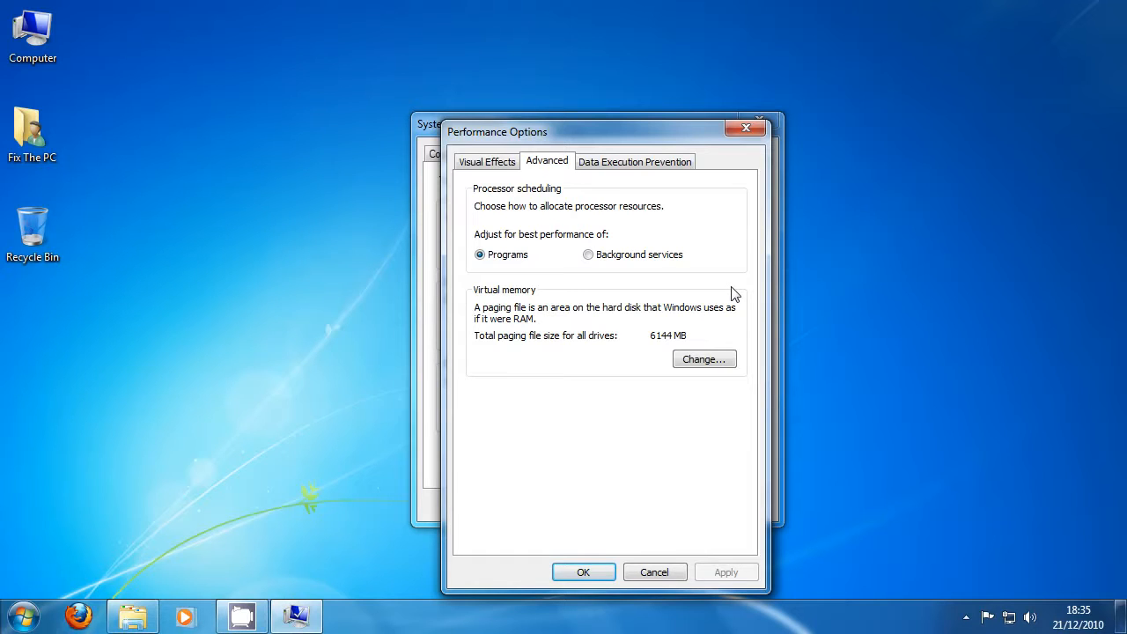
Check the installed memory in the Computer properties and dismiss that window.
{"action": "right_click", "coordinate": [59, 32]}
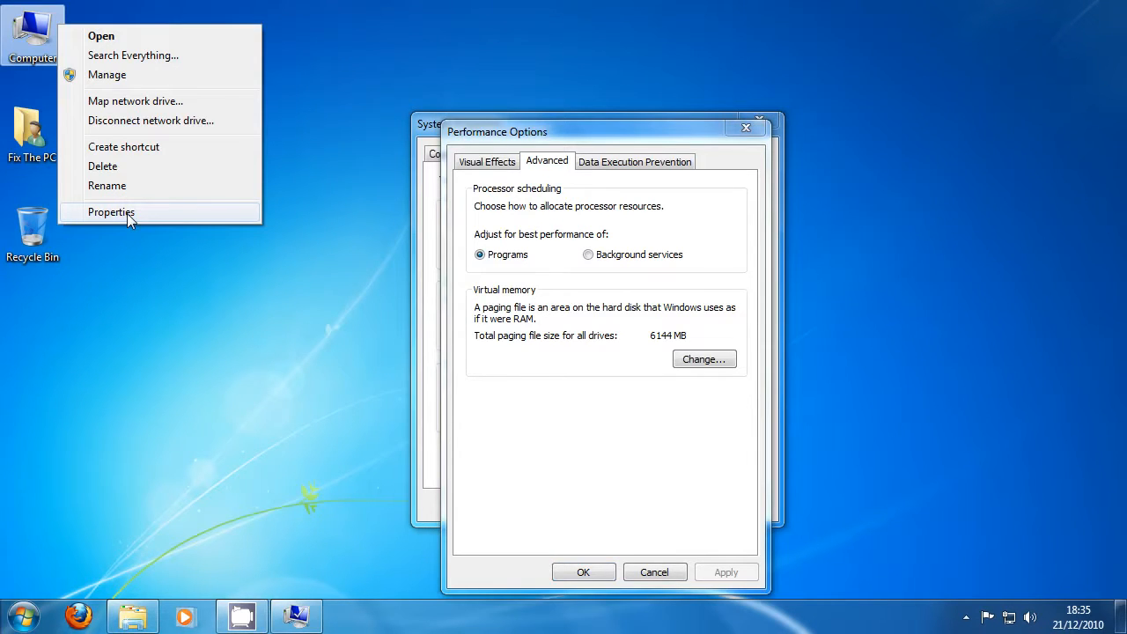
{"action": "left_click", "coordinate": [127, 214]}
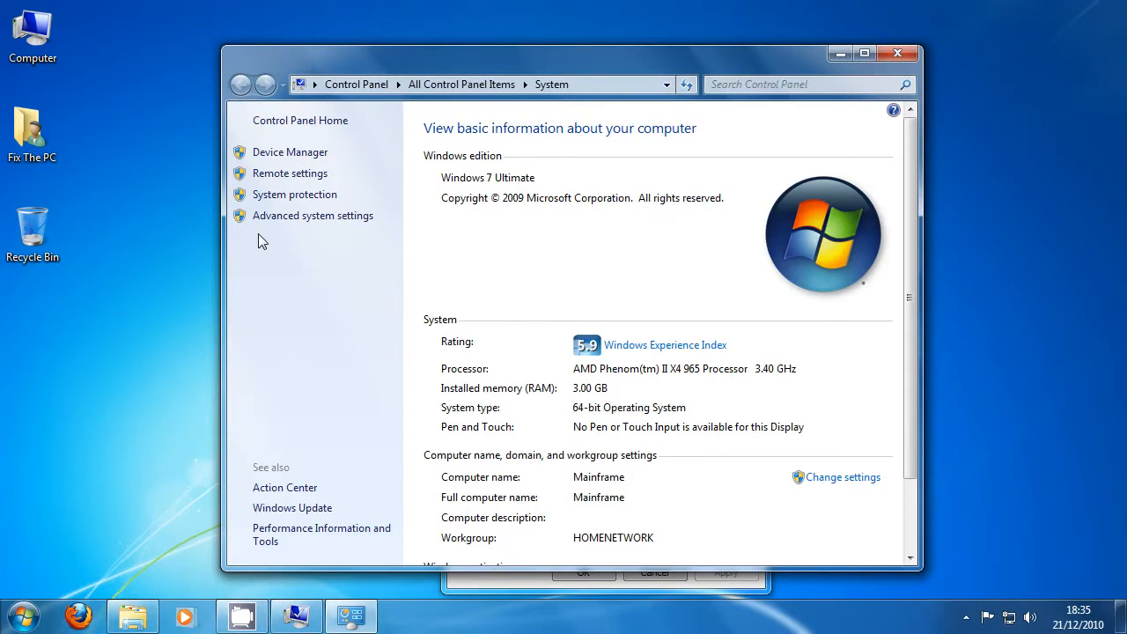
{"action": "left_click_drag", "start_coordinate": [511, 58], "coordinate": [271, 43]}
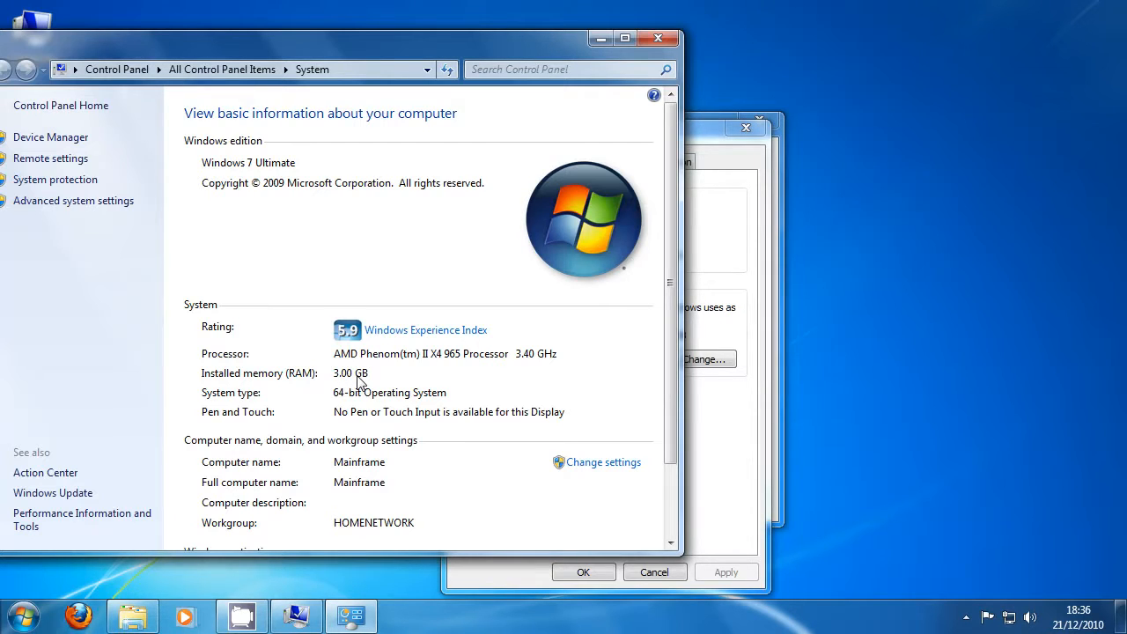
{"action": "left_click", "coordinate": [603, 40]}
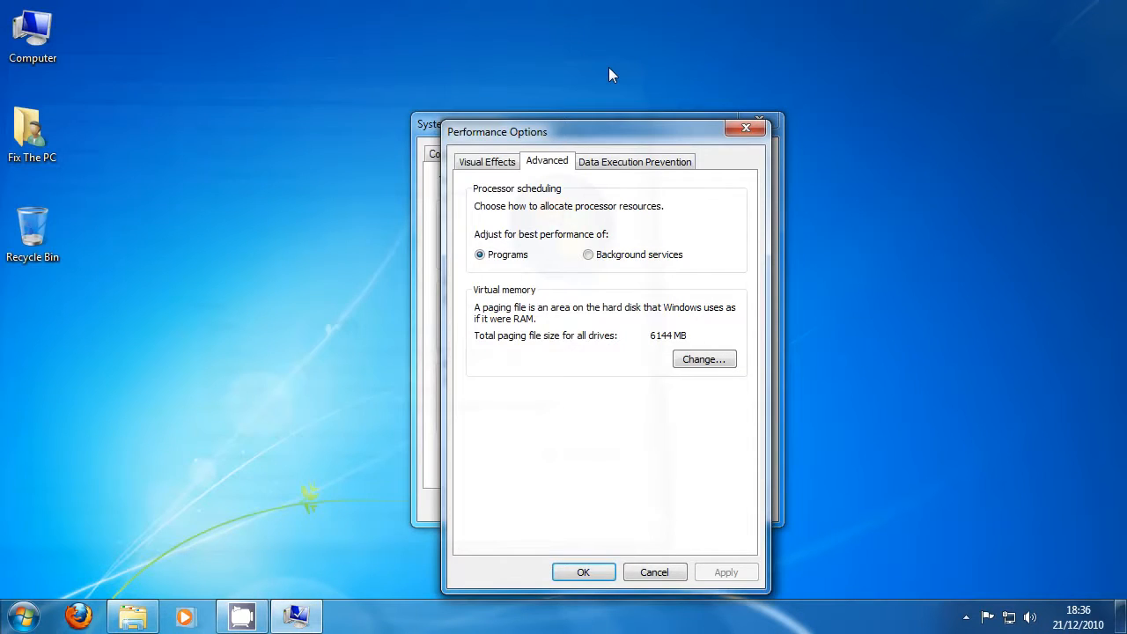
Search for "calculator" among the installed programs and launch Calculator.
{"action": "left_click", "coordinate": [21, 616]}
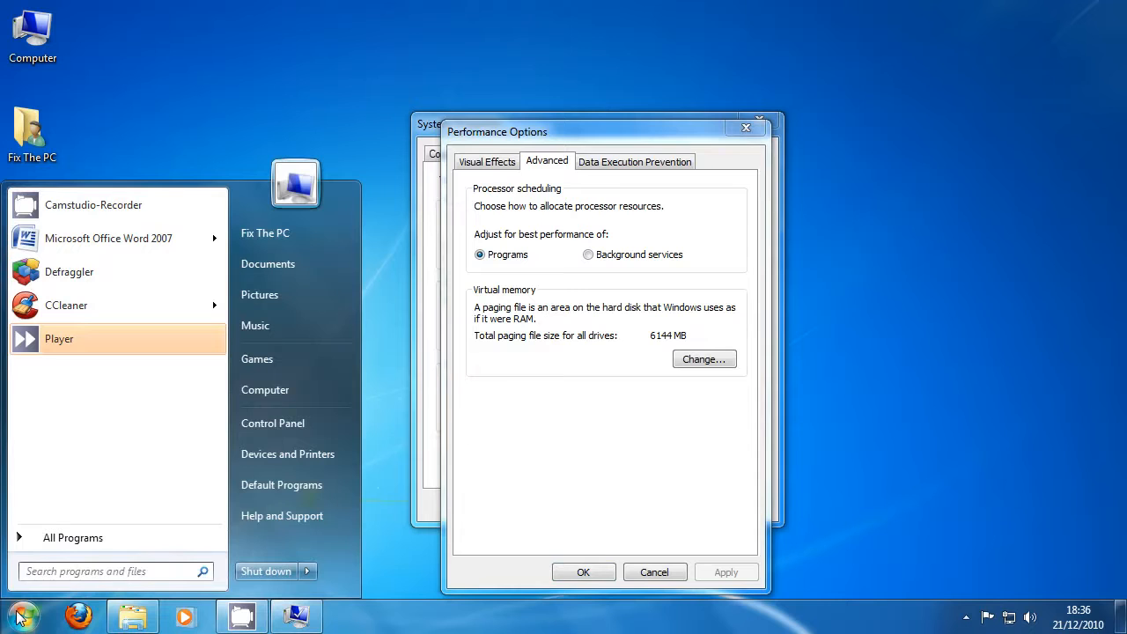
{"action": "type", "text": "ca"}
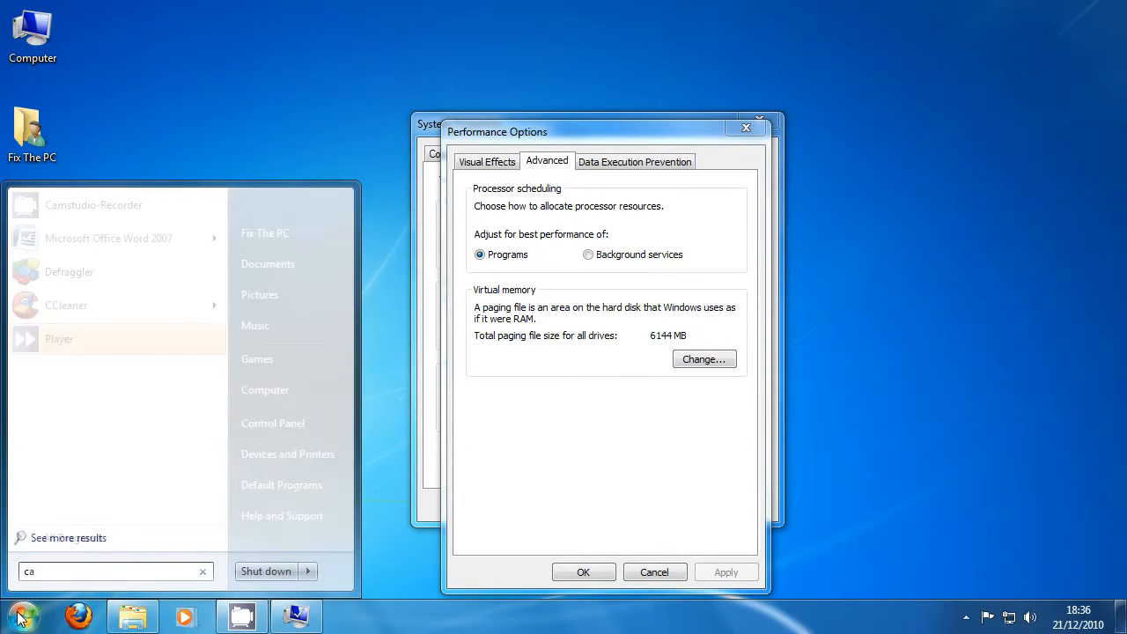
{"action": "type", "text": "lcult"}
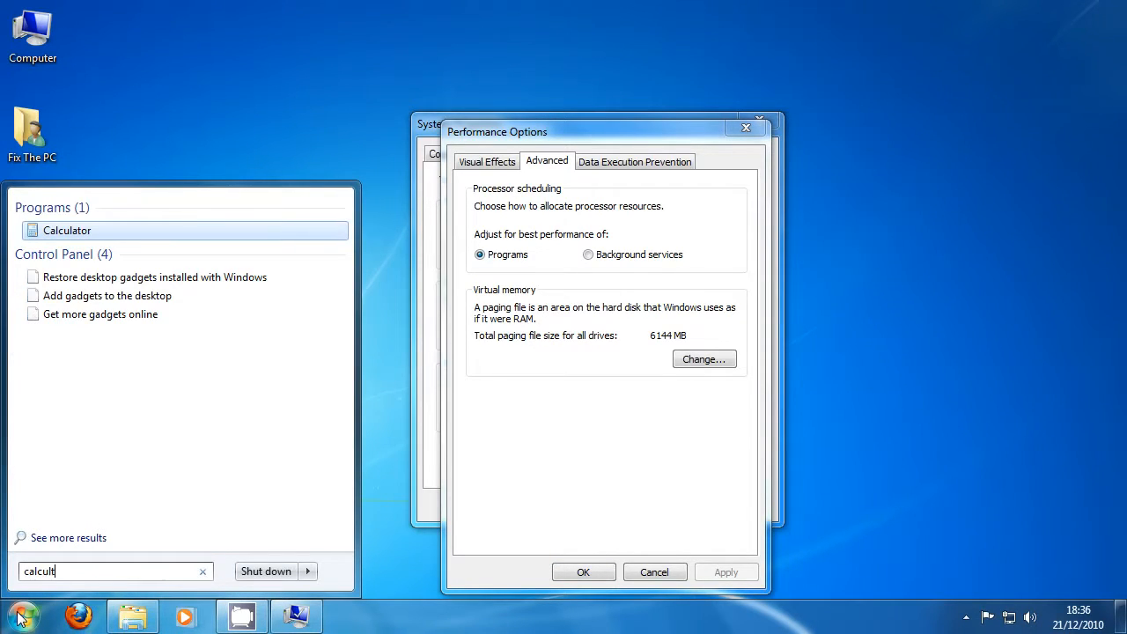
{"action": "key", "text": "BackSpace"}
{"action": "type", "text": "ator"}
{"action": "key", "text": "Return"}
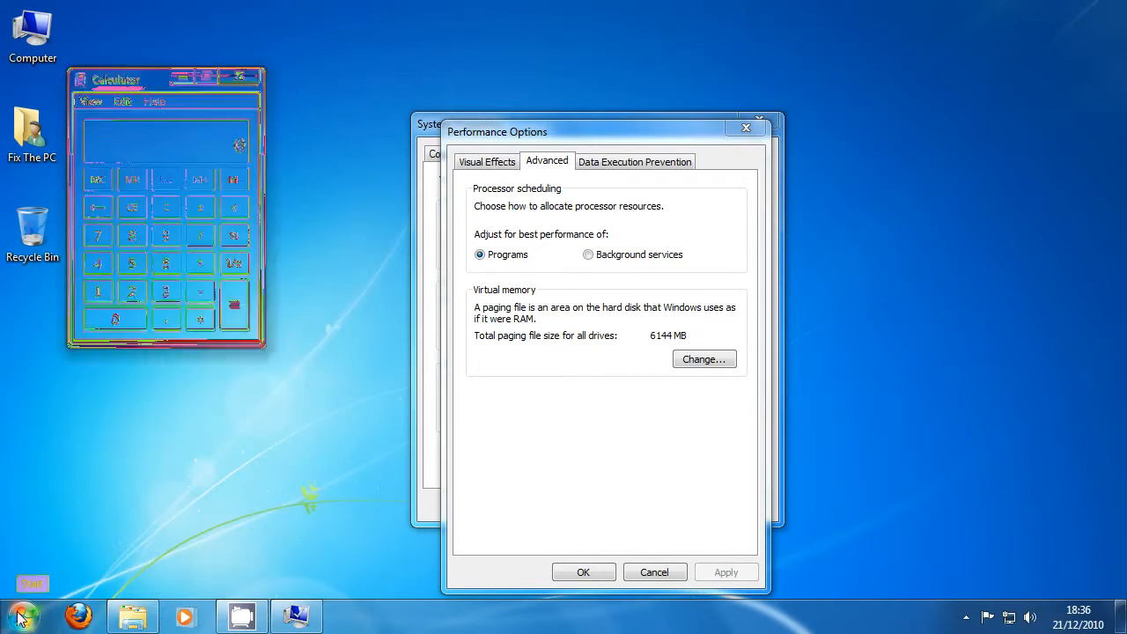
Calculate 3 * 1024 to convert the installed memory from gigabytes to megabytes.
{"action": "left_click", "coordinate": [155, 300]}
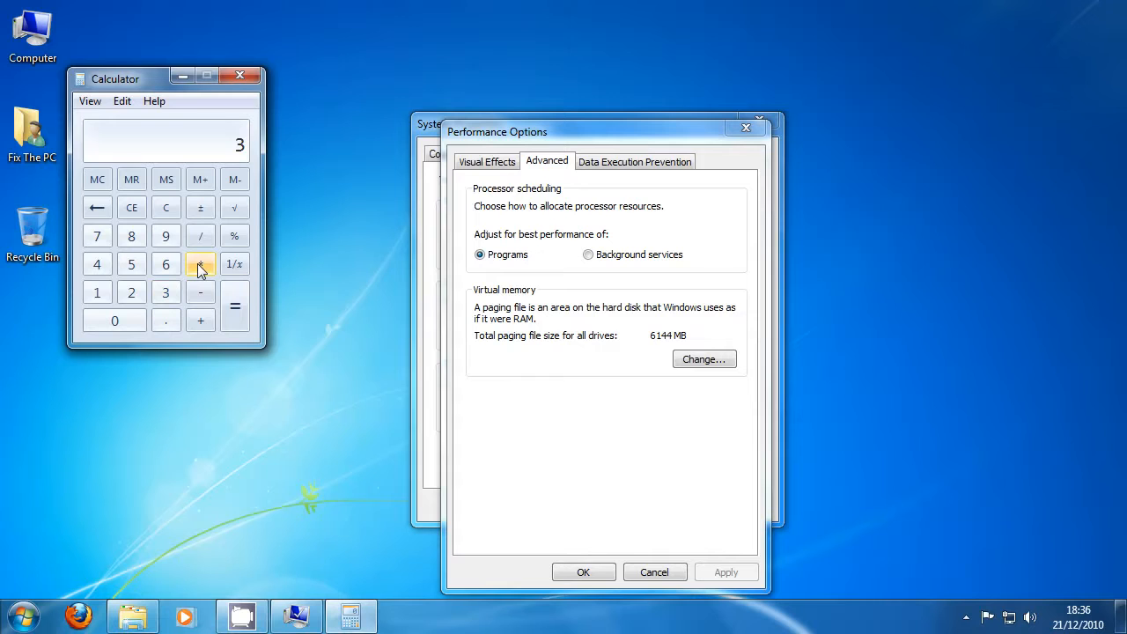
{"action": "left_click", "coordinate": [199, 266]}
{"action": "left_click", "coordinate": [98, 293]}
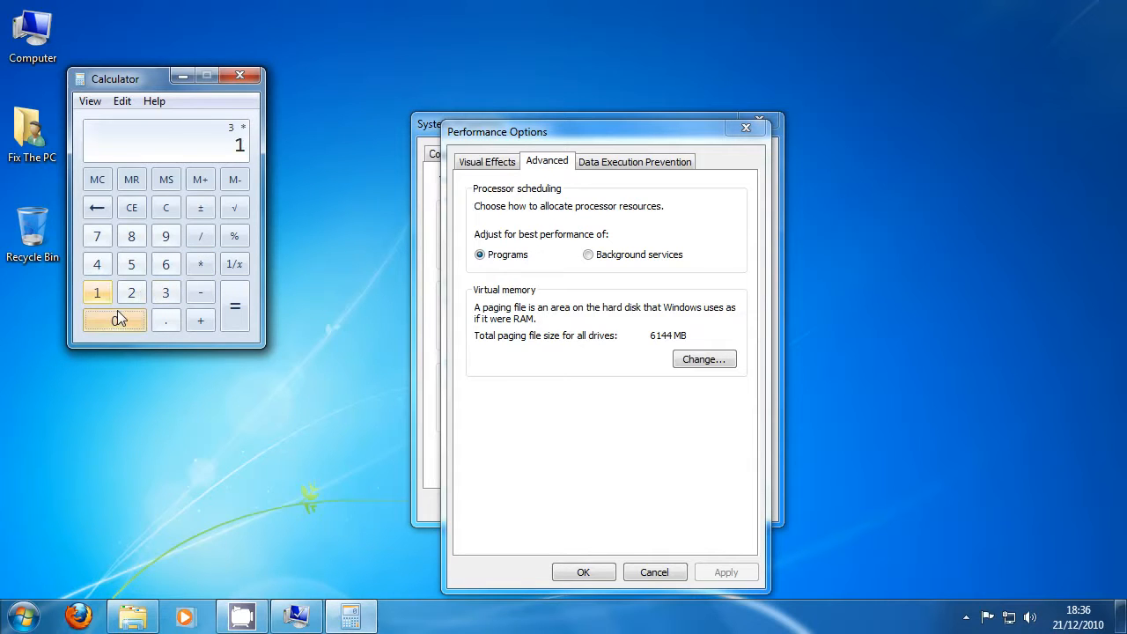
{"action": "type", "text": "024"}
{"action": "left_click", "coordinate": [234, 305]}
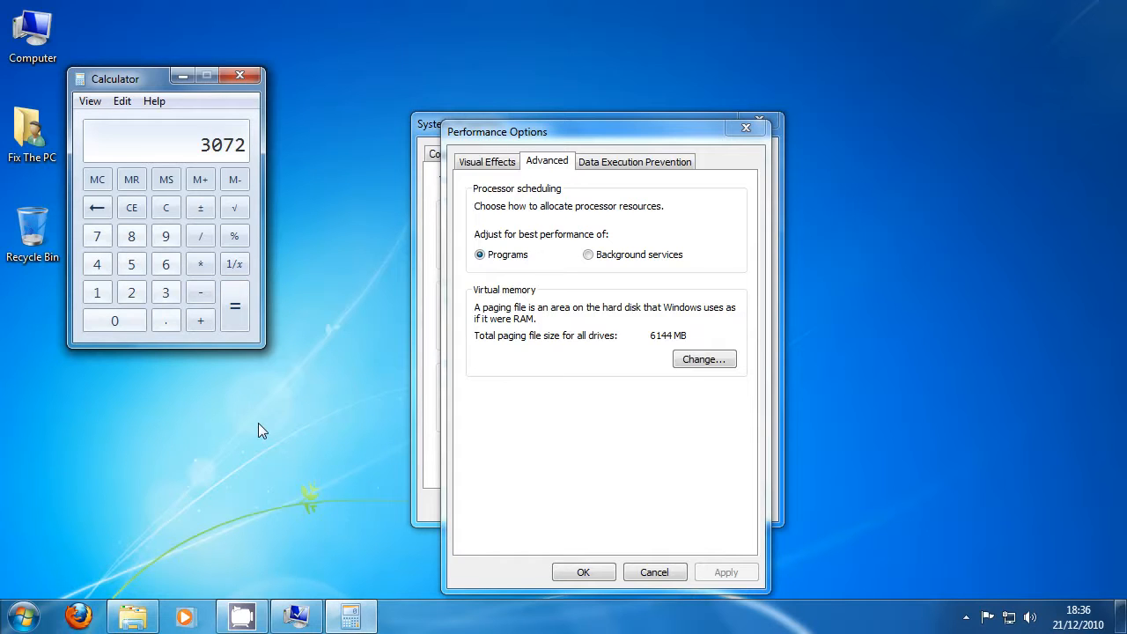
Open the virtual memory settings, try the system managed size for drive C, and return to a custom paging file size.
{"action": "left_click", "coordinate": [703, 359]}
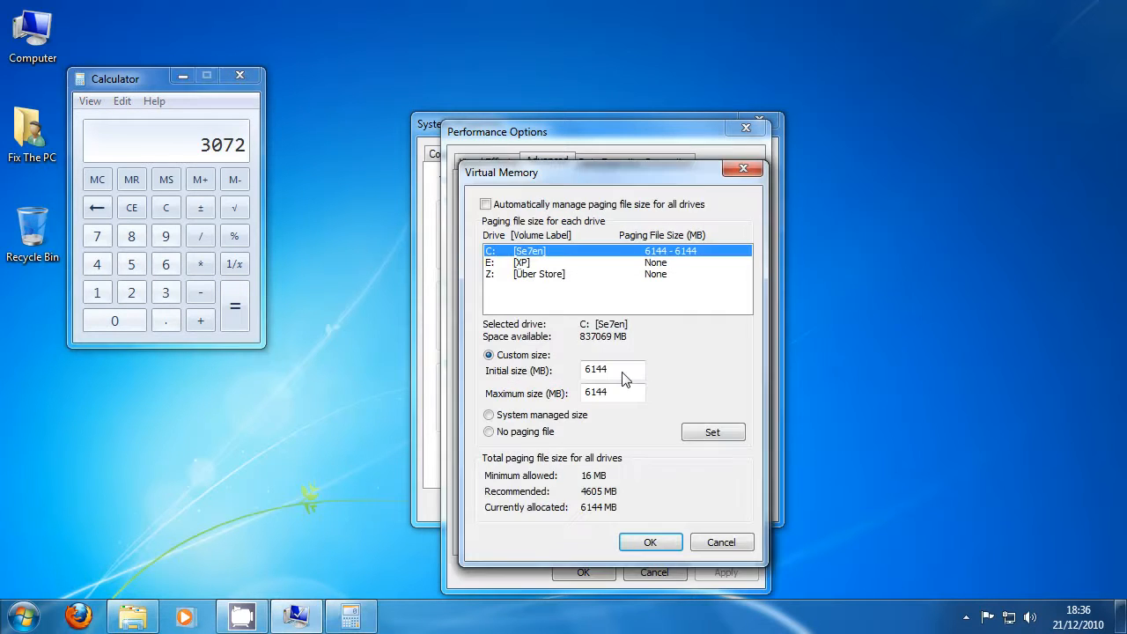
{"action": "left_click", "coordinate": [489, 416]}
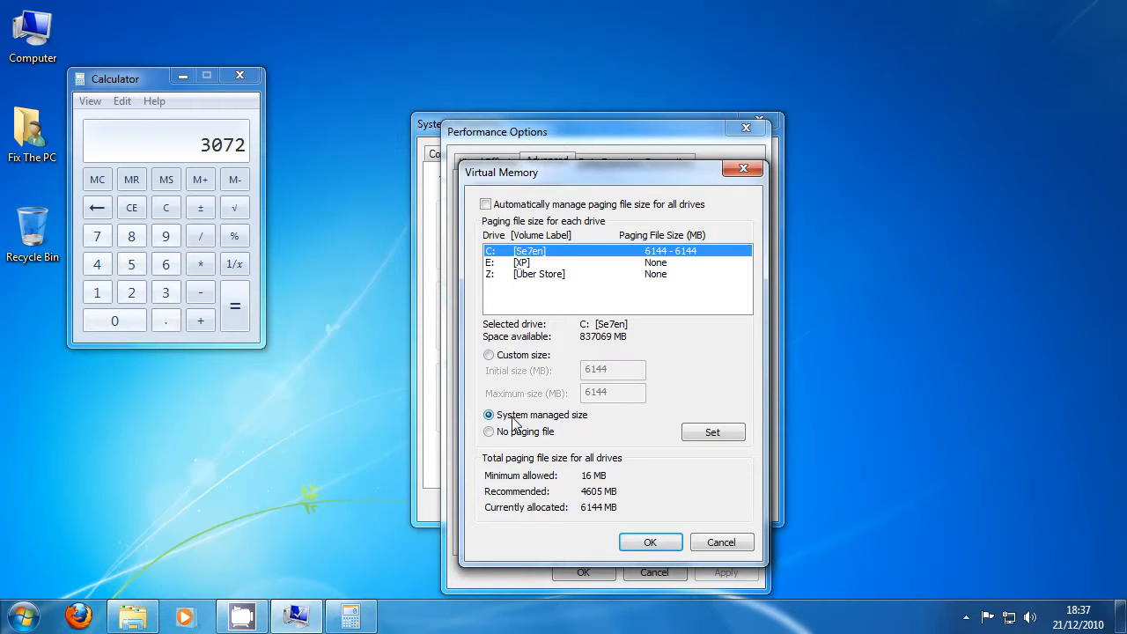
{"action": "left_click", "coordinate": [490, 356]}
{"action": "double_click", "coordinate": [604, 373]}
{"action": "left_click", "coordinate": [604, 373]}
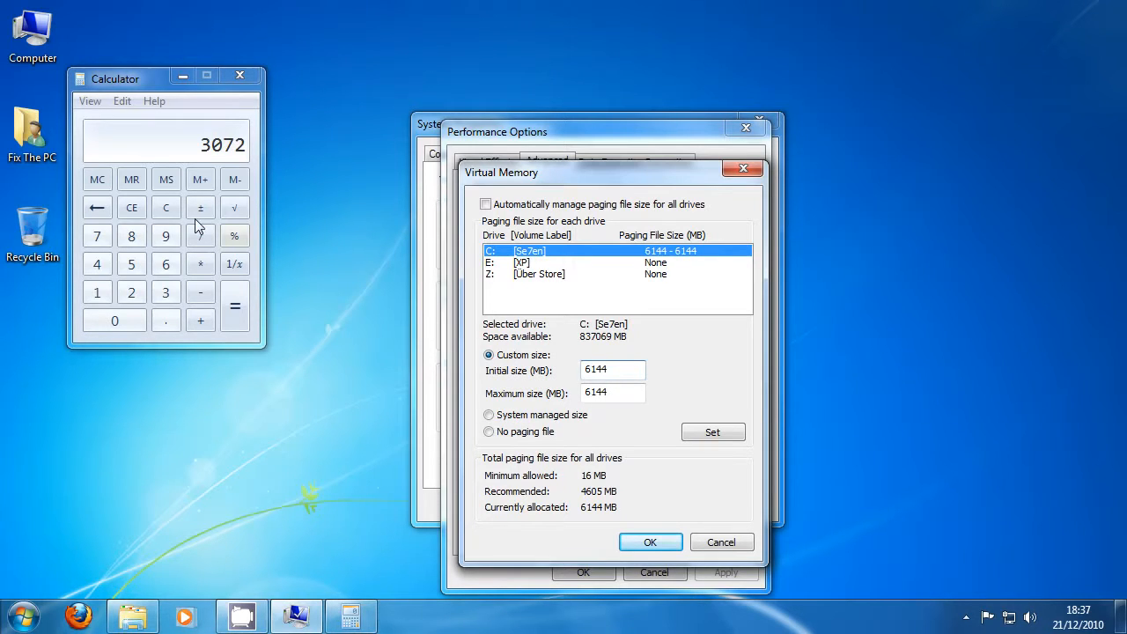
Multiply the 3072 MB memory figure by 2 in Calculator to work out the paging file size.
{"action": "left_click", "coordinate": [202, 266]}
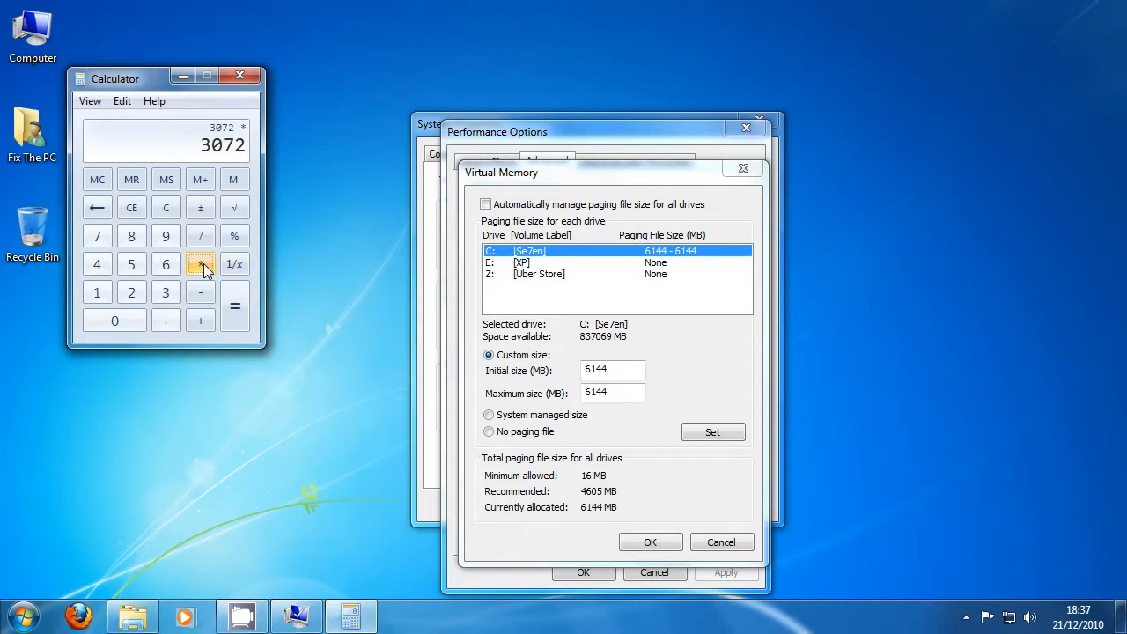
{"action": "left_click", "coordinate": [131, 293]}
{"action": "left_click", "coordinate": [231, 324]}
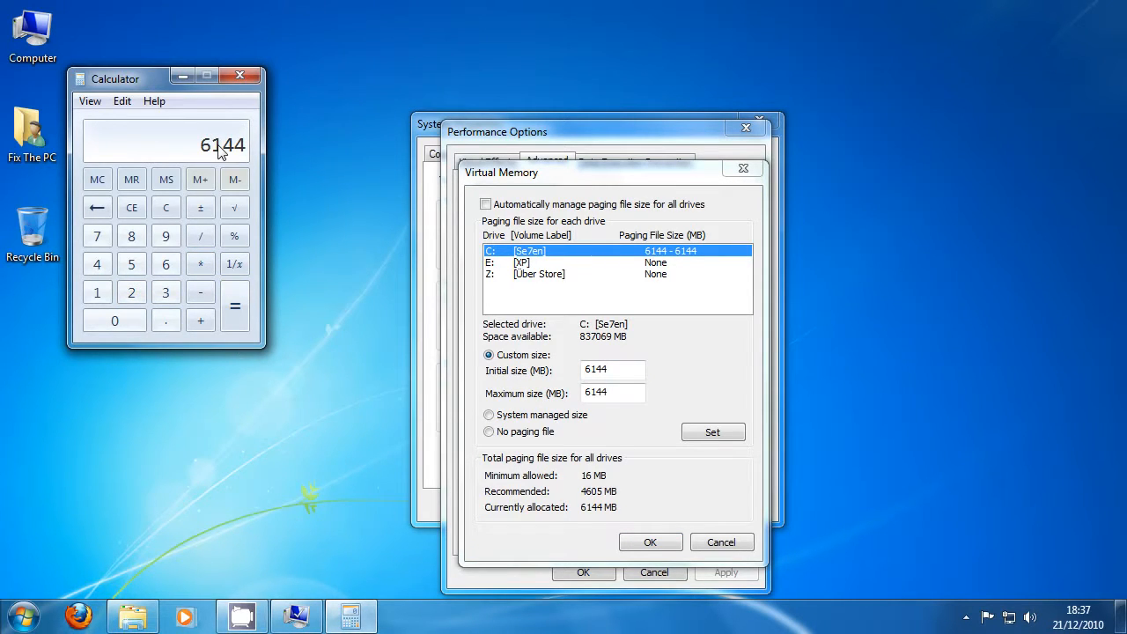
Clear the calculator and calculate 4096 * 2 as the paging file size for a 4 GB machine.
{"action": "left_click", "coordinate": [165, 207]}
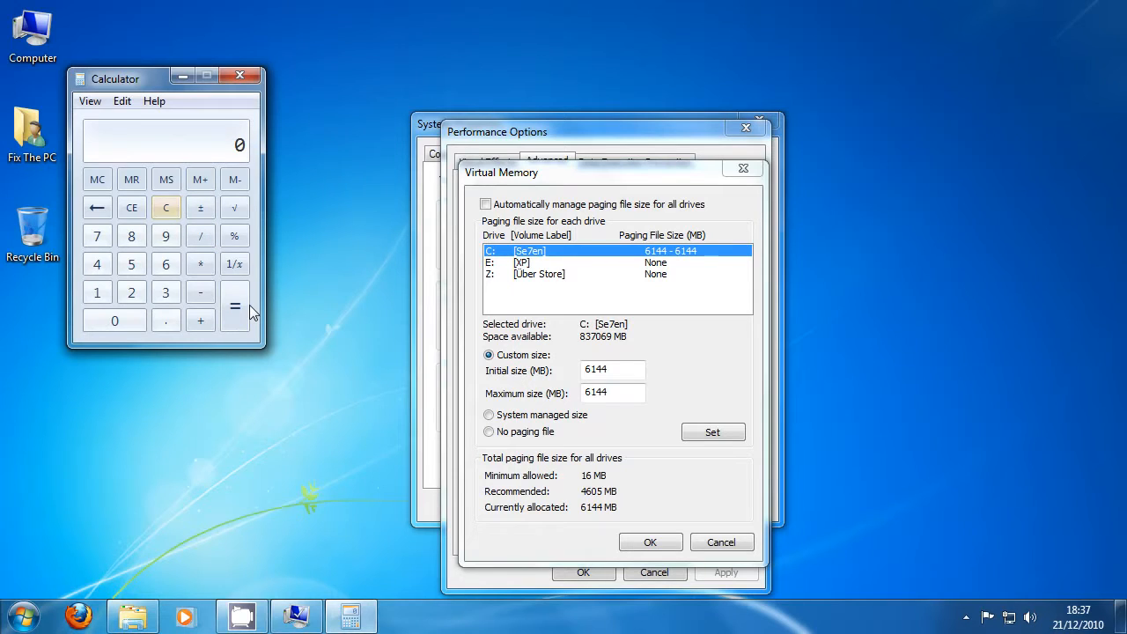
{"action": "left_click", "coordinate": [97, 264]}
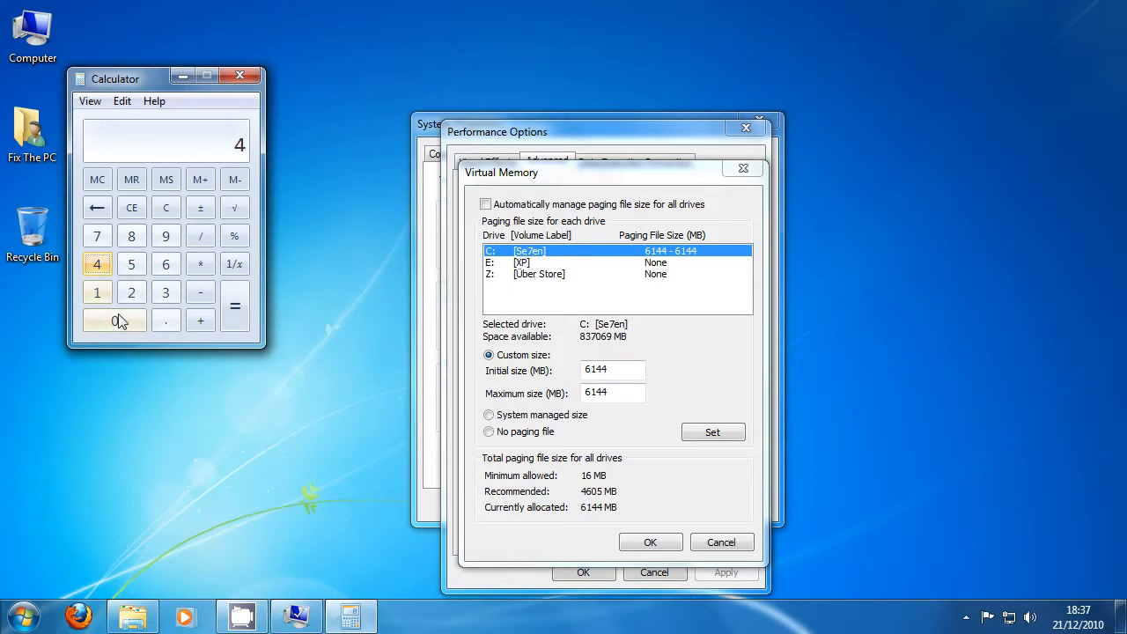
{"action": "left_click", "coordinate": [113, 319]}
{"action": "left_click", "coordinate": [167, 239]}
{"action": "left_click", "coordinate": [165, 265]}
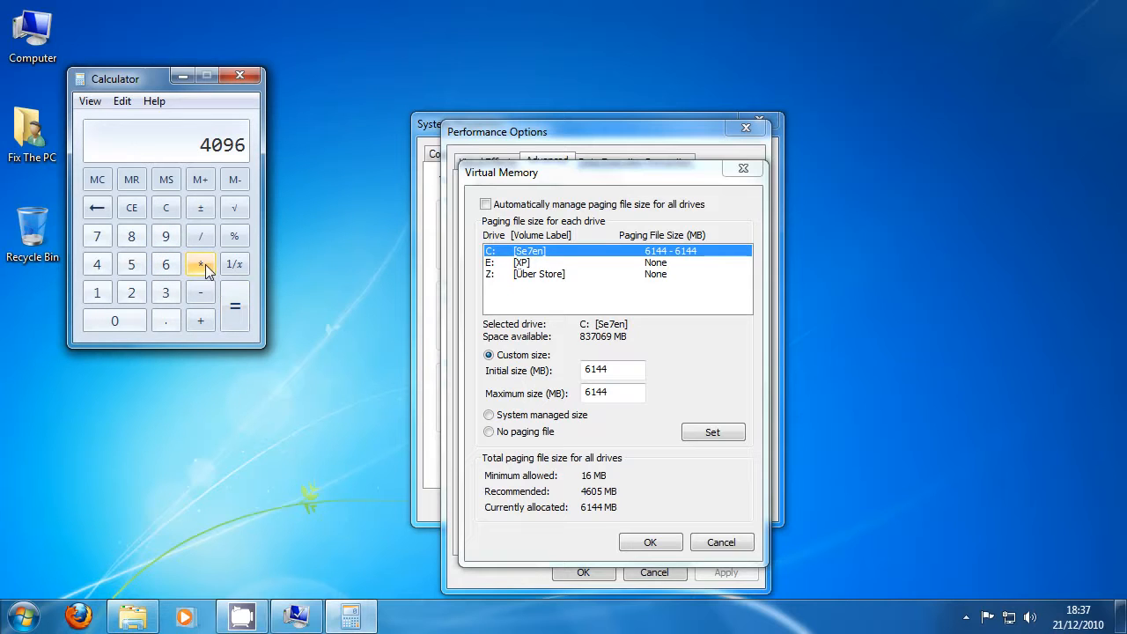
{"action": "left_click", "coordinate": [200, 266]}
{"action": "left_click", "coordinate": [131, 292]}
{"action": "left_click", "coordinate": [231, 307]}
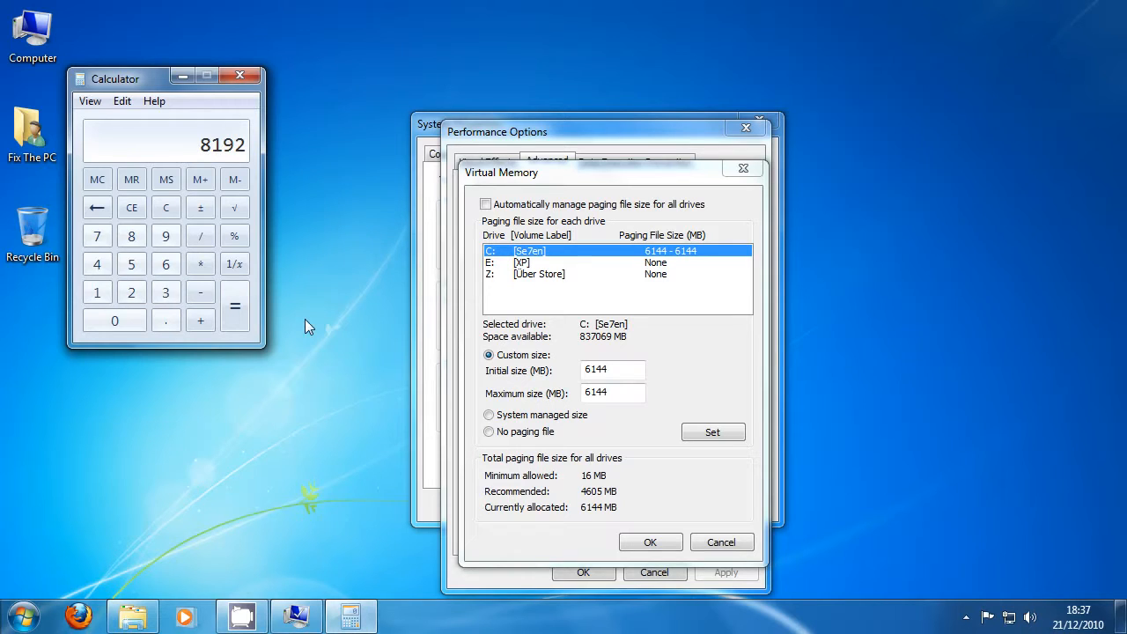
Check the initial and maximum size entries for drive C and accept the custom paging file size of 6144 MB for both.
{"action": "left_click", "coordinate": [642, 407]}
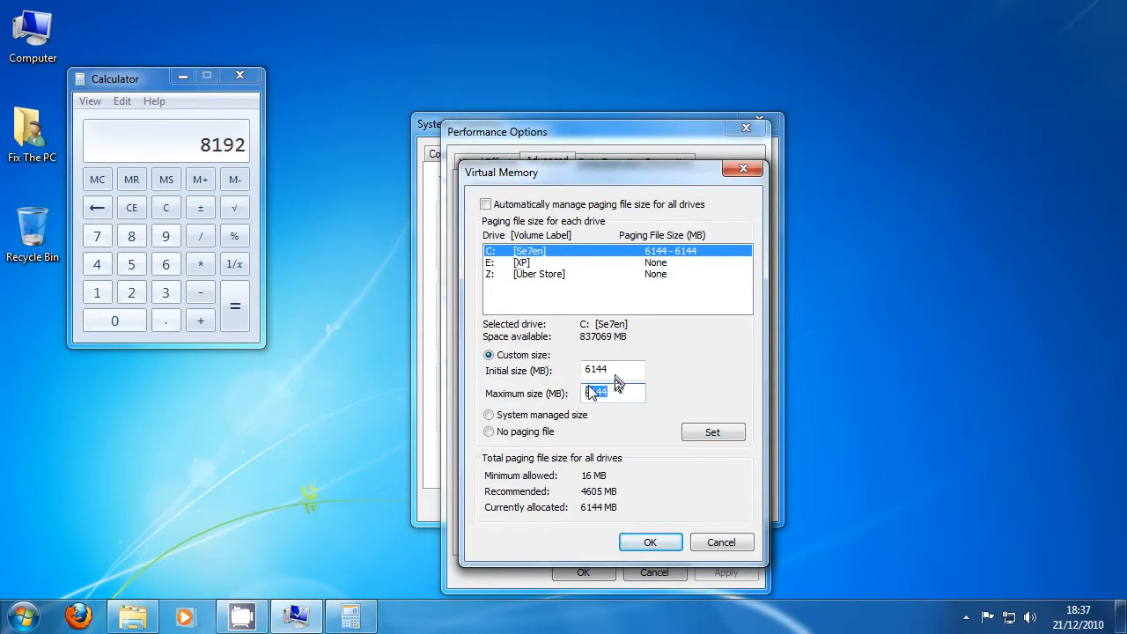
{"action": "key", "text": "shift+Tab"}
{"action": "key", "text": "Tab"}
{"action": "left_click", "coordinate": [650, 542]}
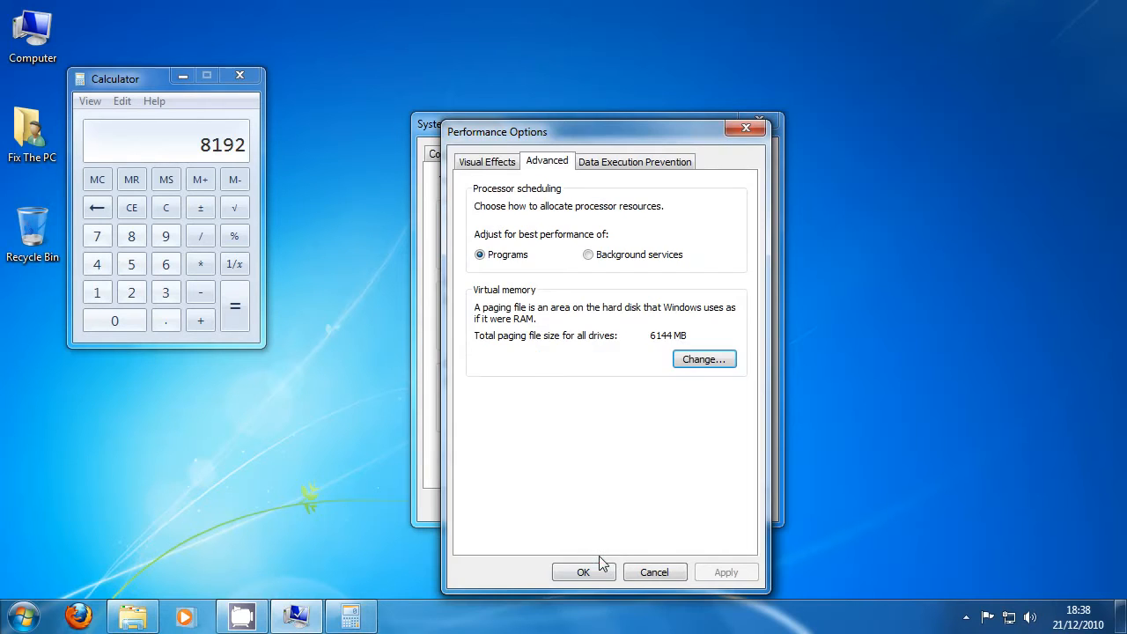
Accept and close Performance Options and System Properties, and close Calculator.
{"action": "left_click", "coordinate": [599, 568]}
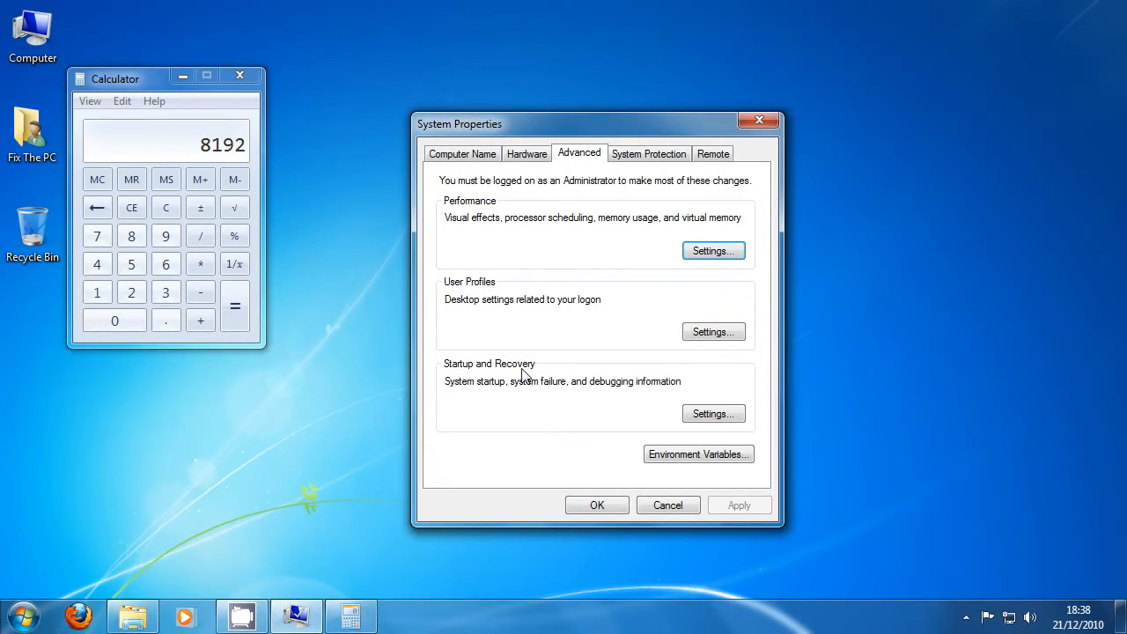
{"action": "left_click", "coordinate": [616, 507]}
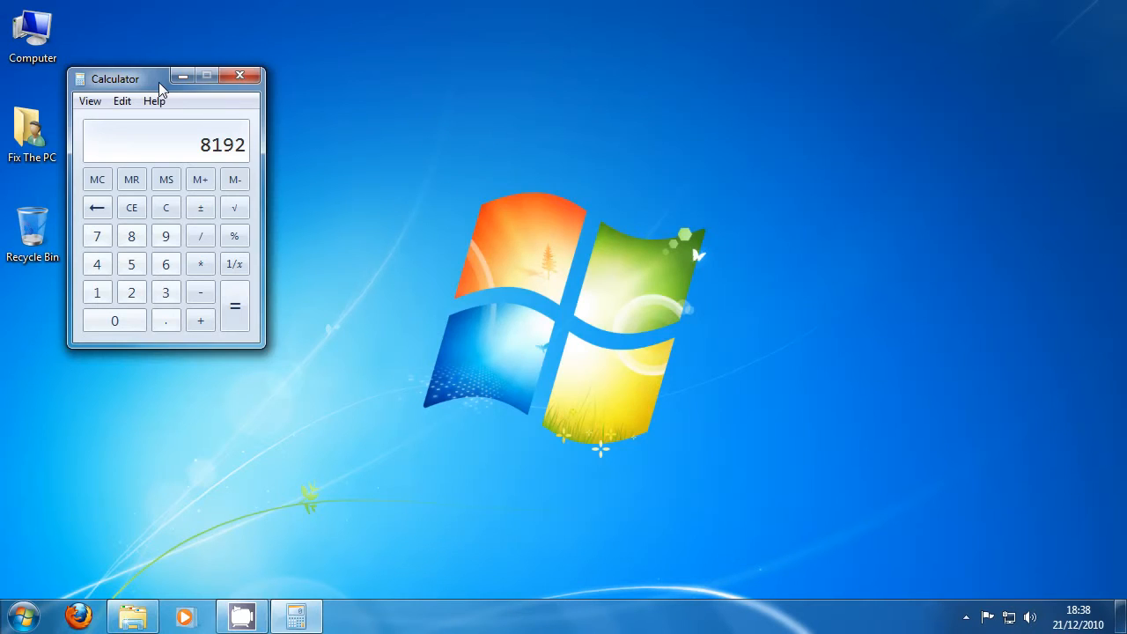
{"action": "left_click", "coordinate": [240, 75]}
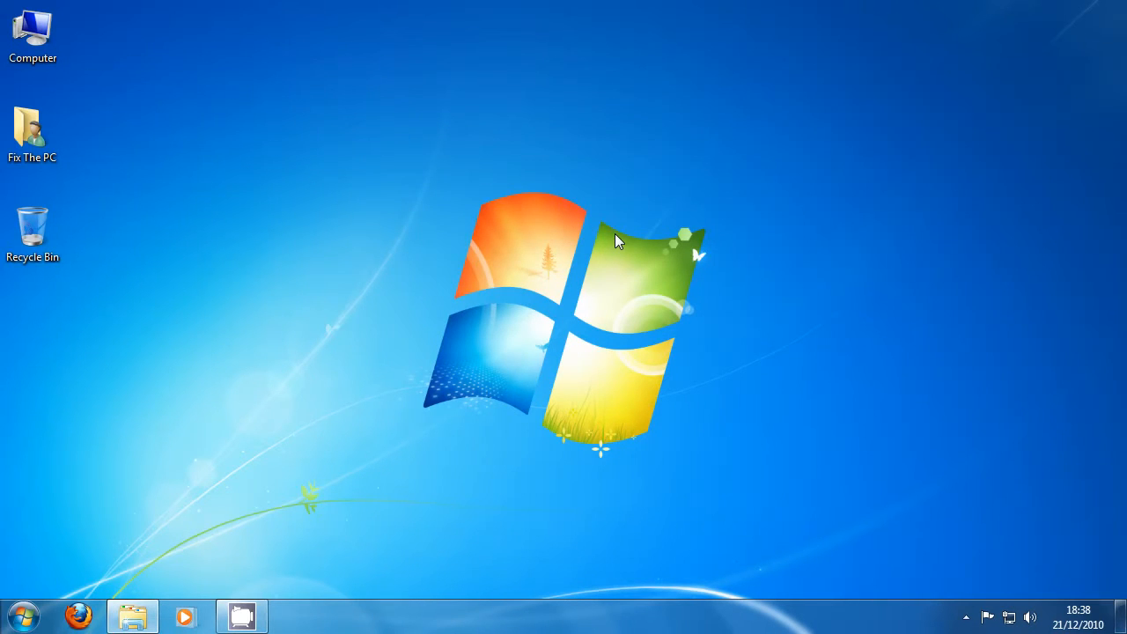